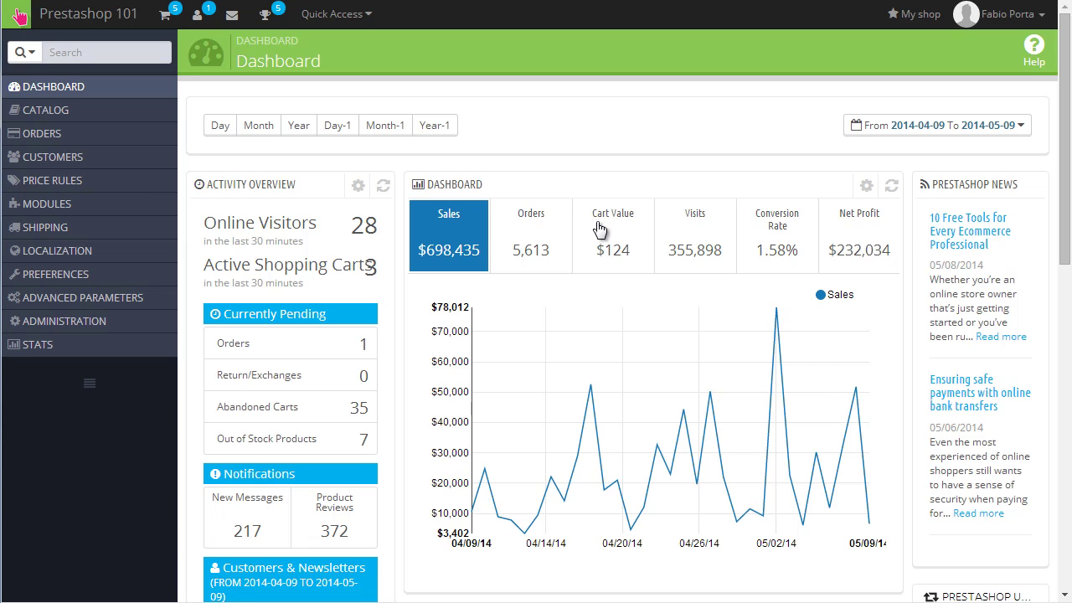
Set the Dashboard's Demo Mode switch to NO, then bring up the storefront
scroll(586, 252, "down", 10)
scroll(701, 260, "down", 1)
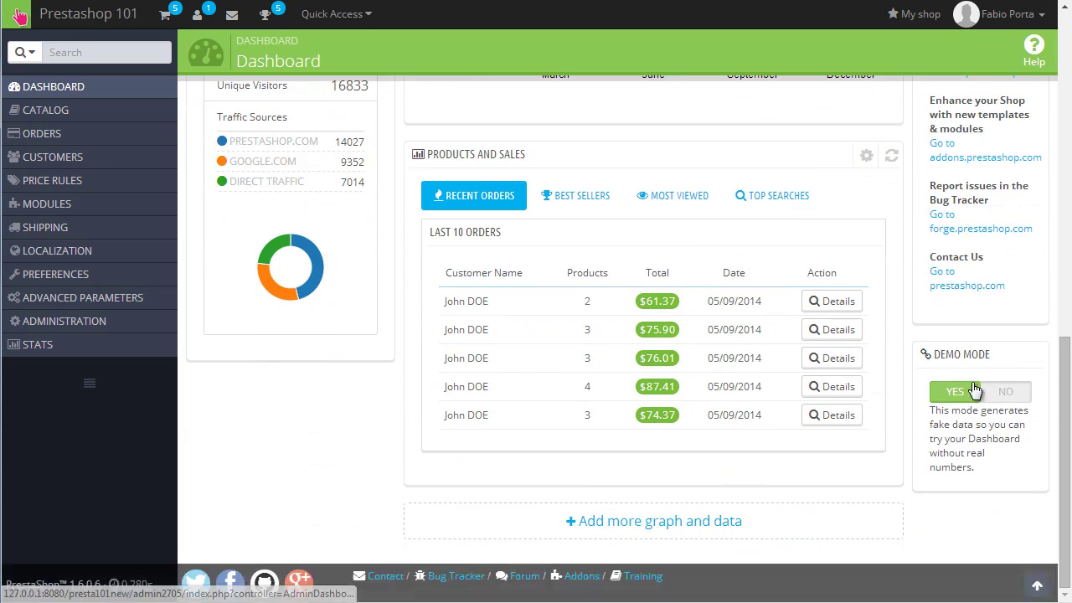
left_click(1010, 396)
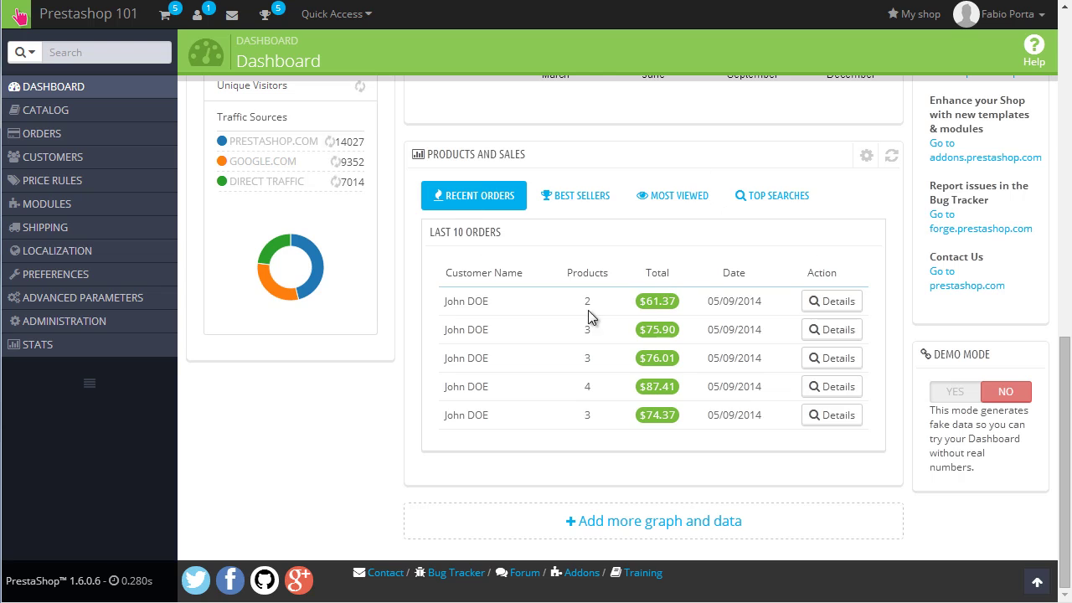
scroll(502, 311, "up", 10)
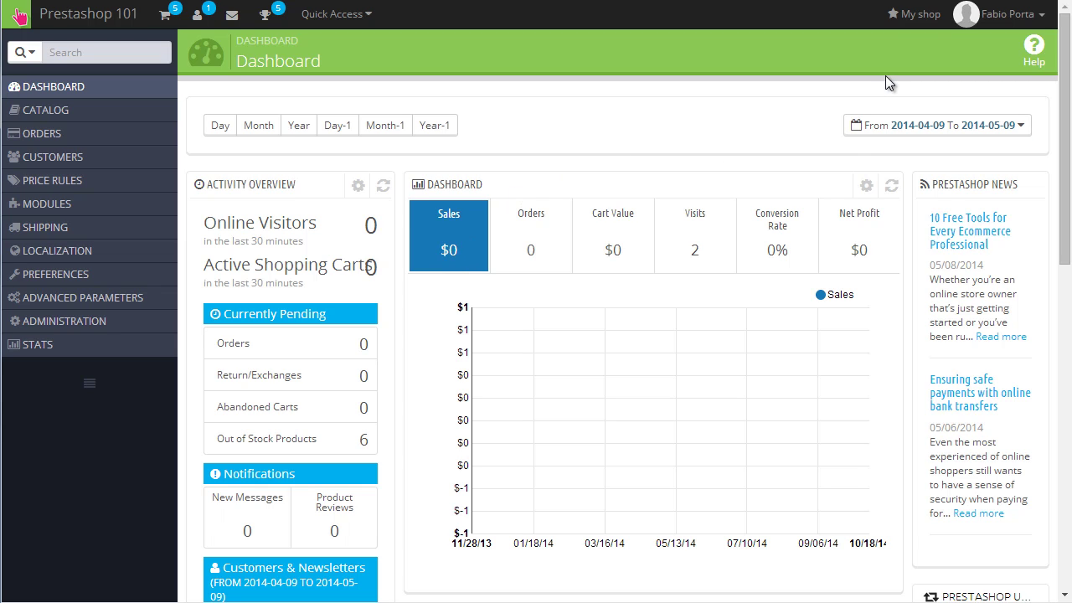
left_click(913, 25)
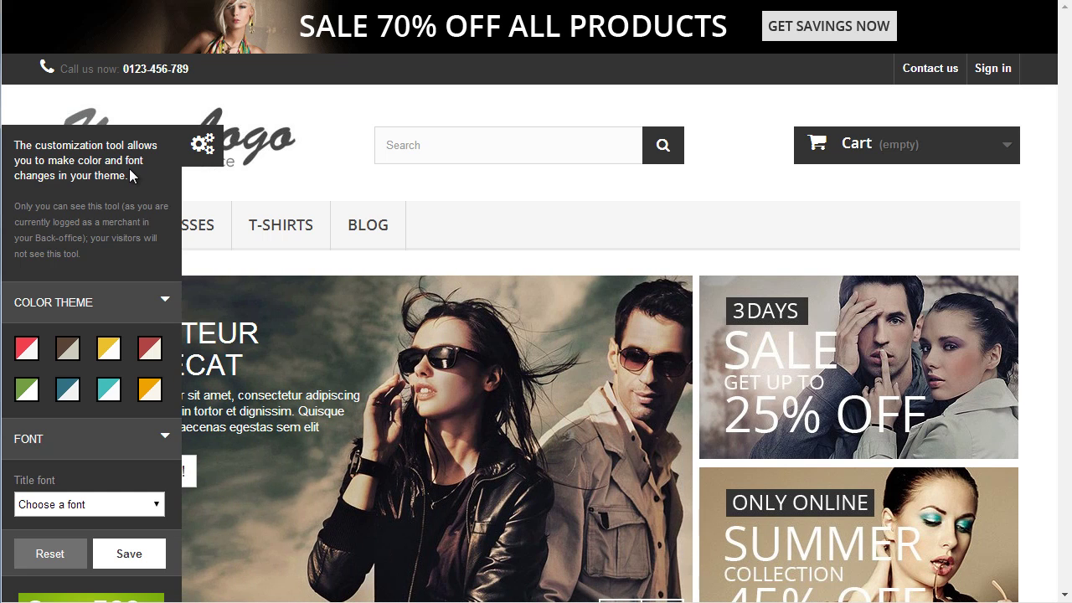
Apply the yellow colour theme, then the orange one, in the customization tool
left_click(111, 355)
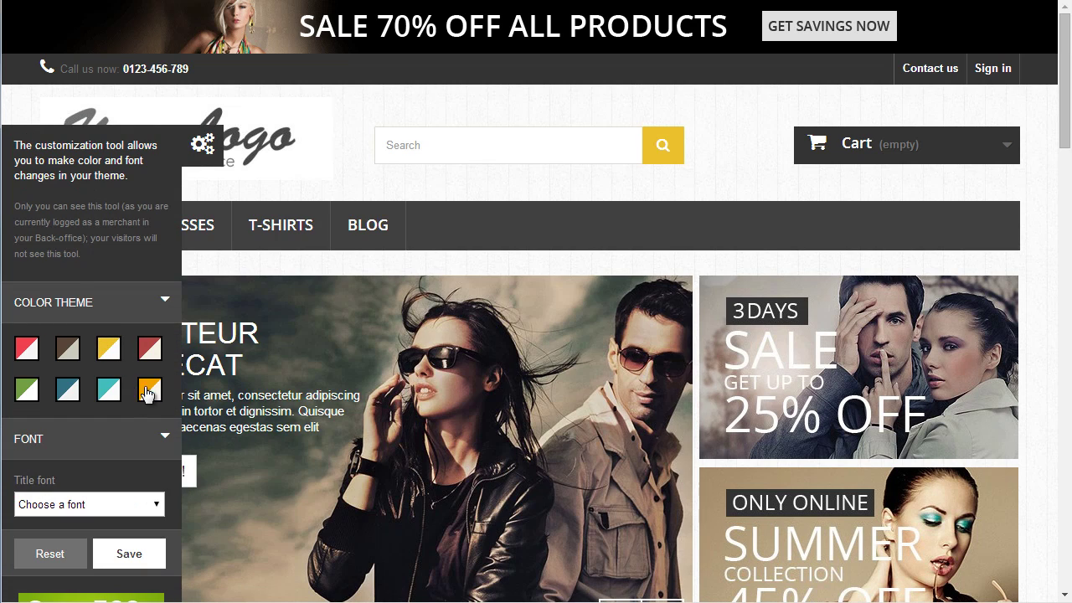
left_click(149, 391)
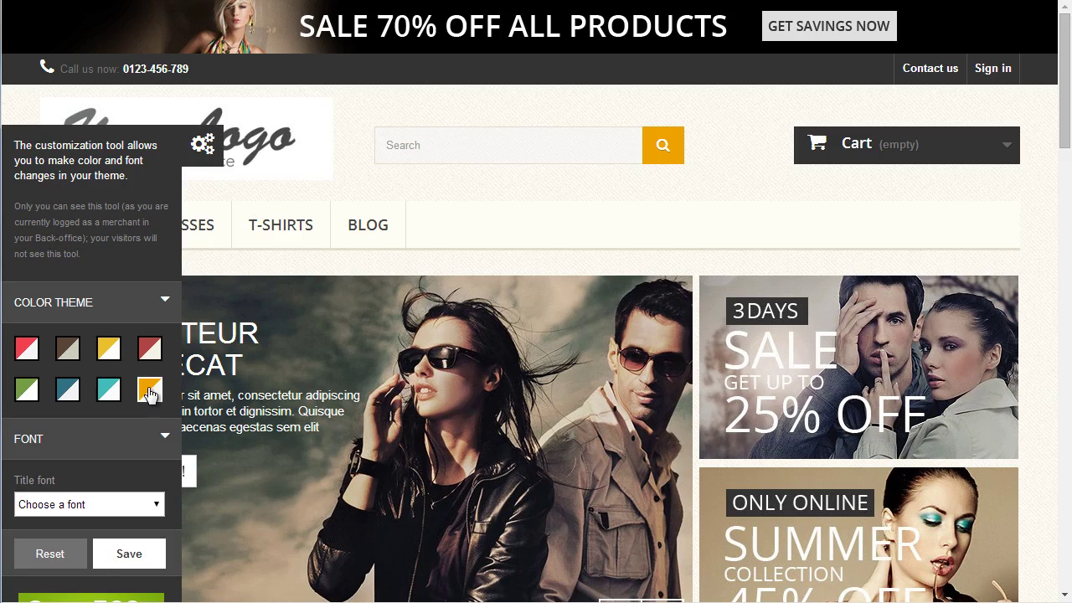
scroll(114, 321, "down", 6)
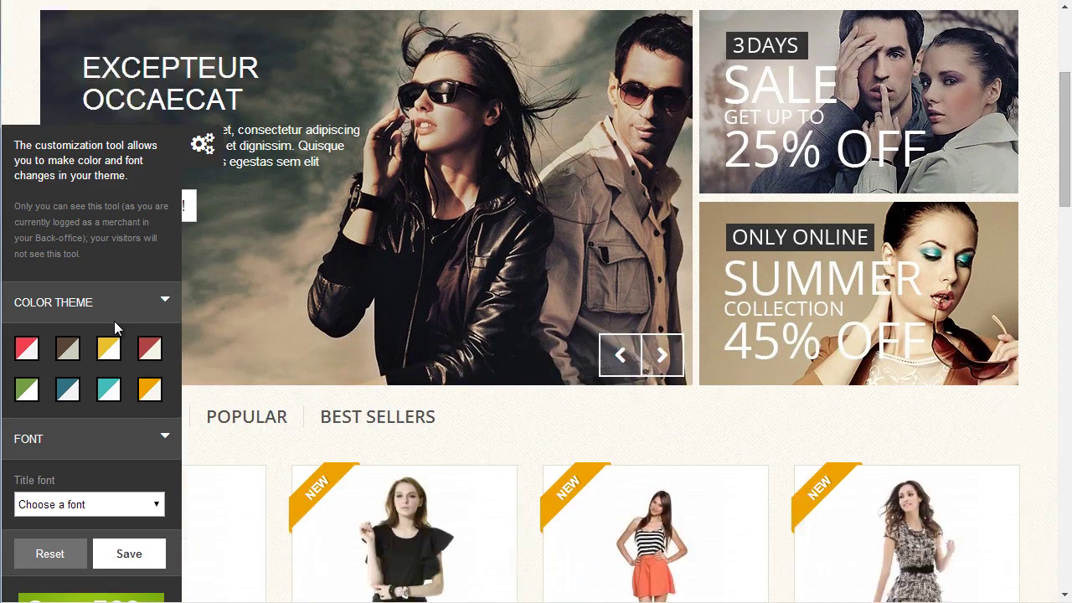
scroll(338, 276, "down", 5)
scroll(366, 282, "up", 11)
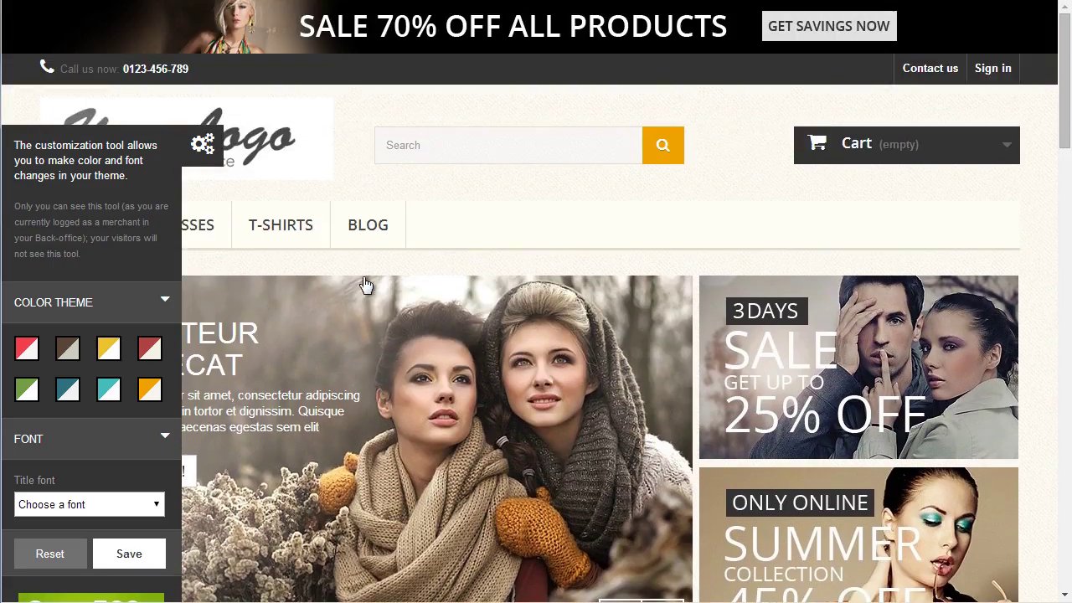
Browse the Title font list without changing it, and save the customization
left_click(134, 504)
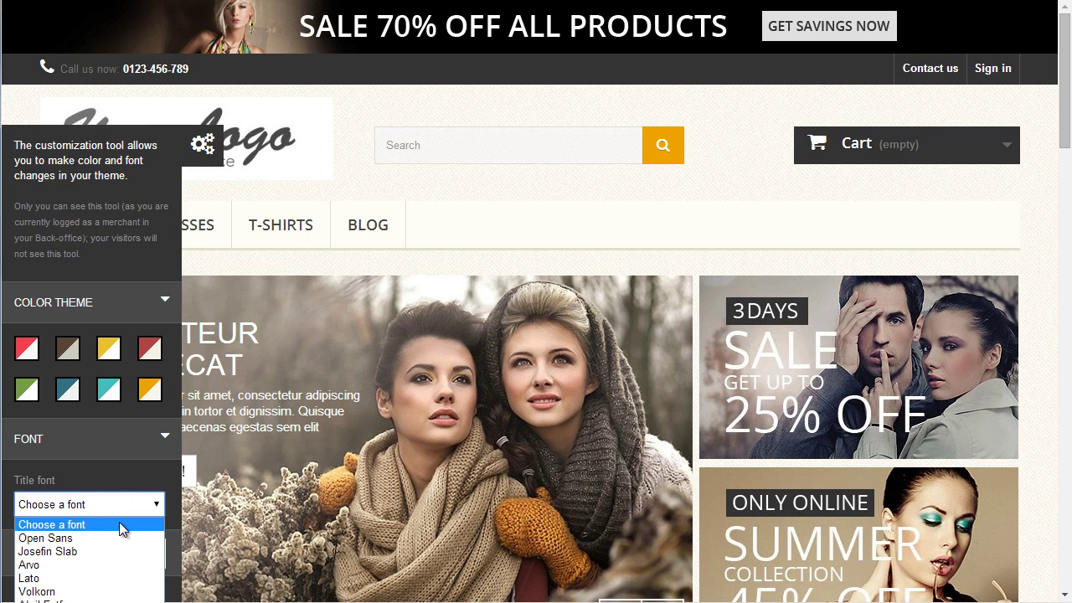
left_click(136, 453)
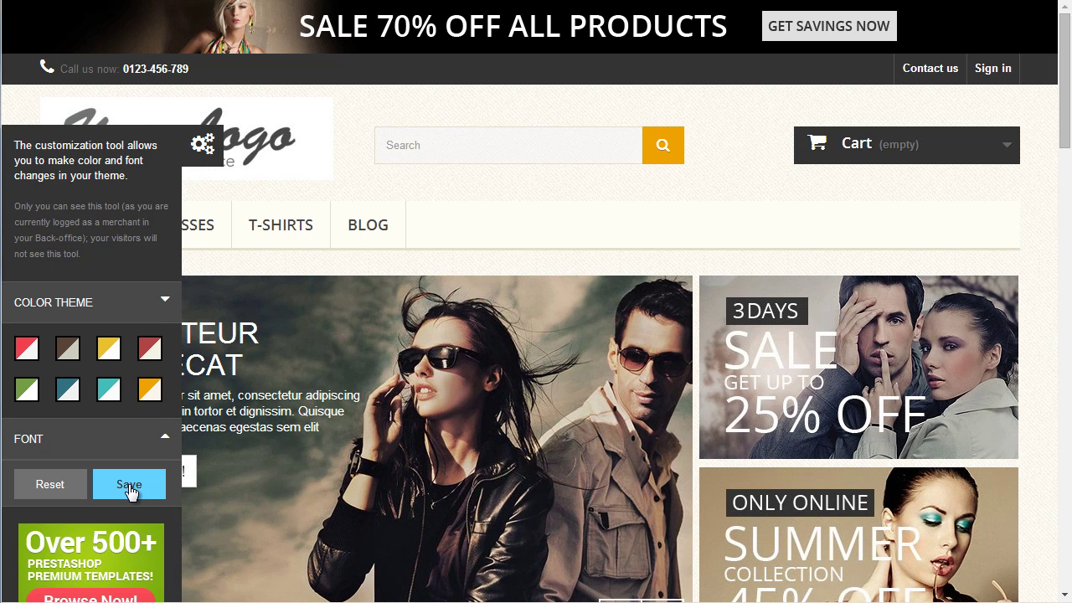
left_click(129, 487)
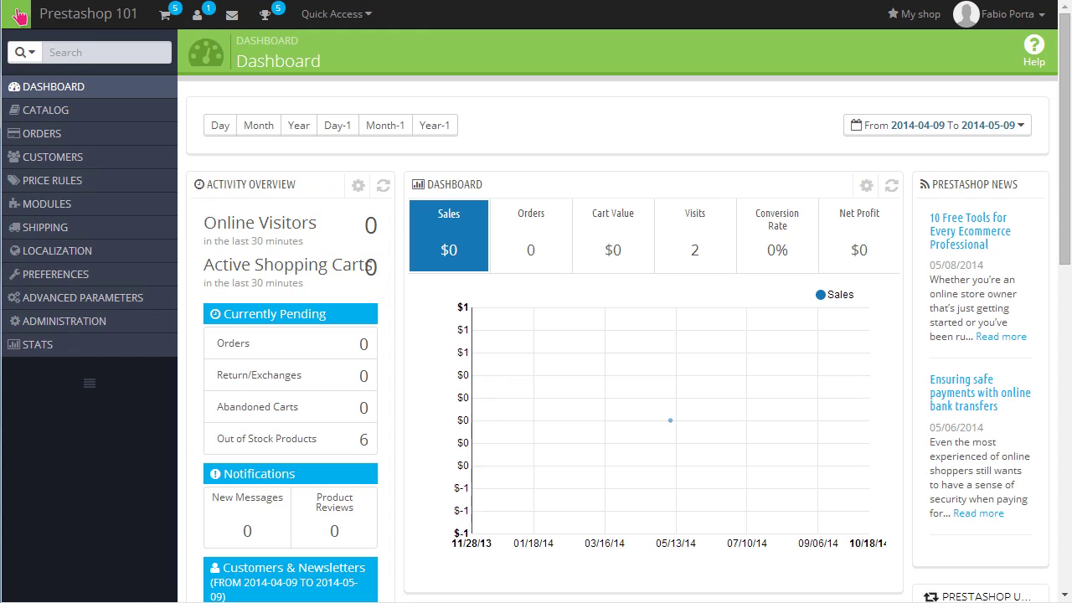
mouse_move(87, 278)
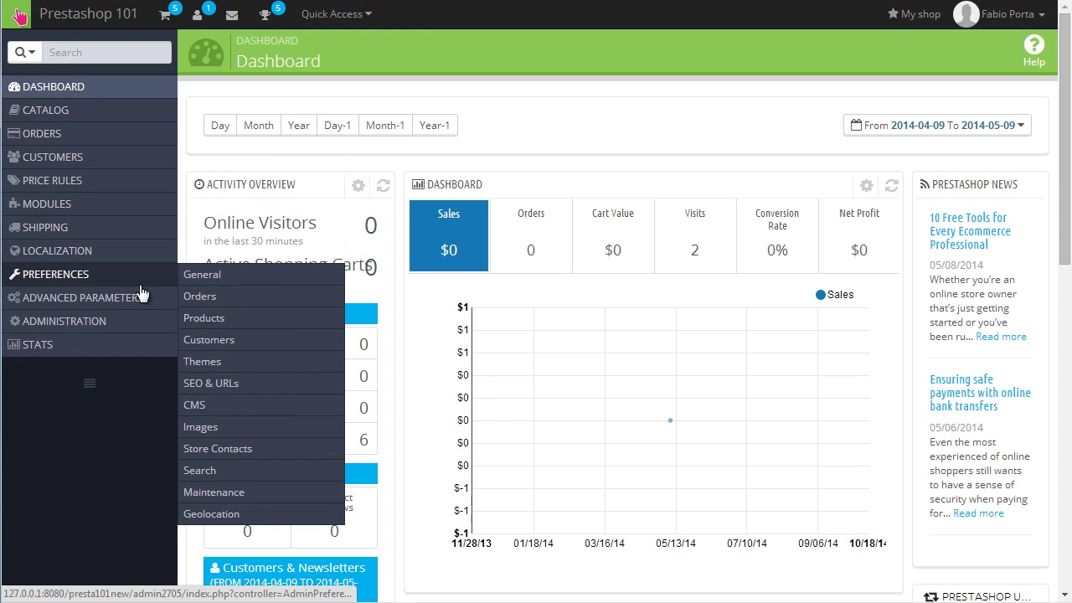
In Preferences > Images, choose 'Use PNG only if the base image is in PNG format' and save
left_click(215, 427)
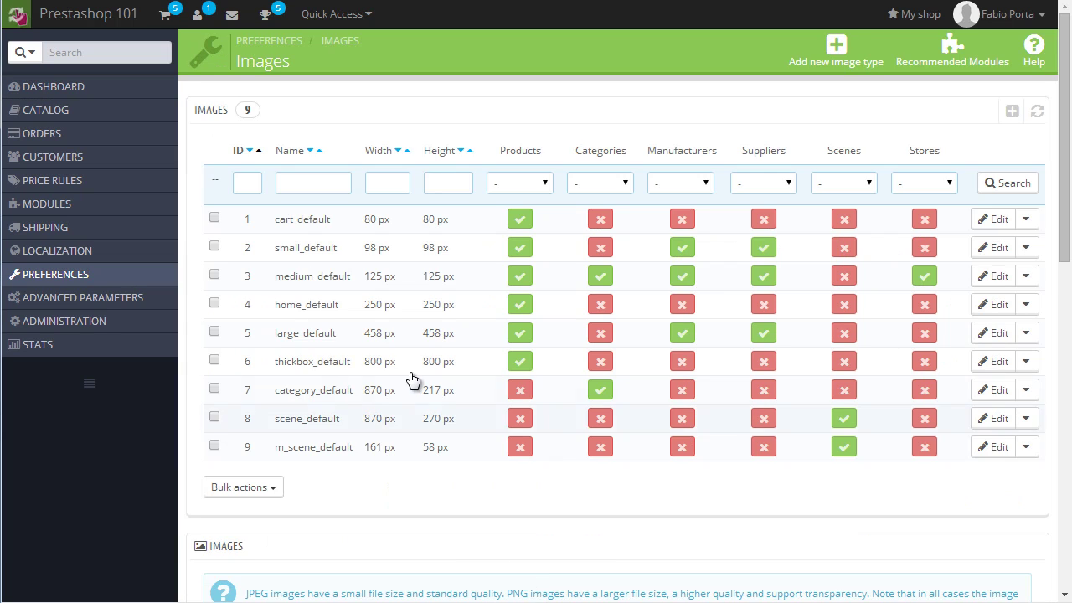
scroll(532, 288, "down", 3)
scroll(532, 288, "down", 1)
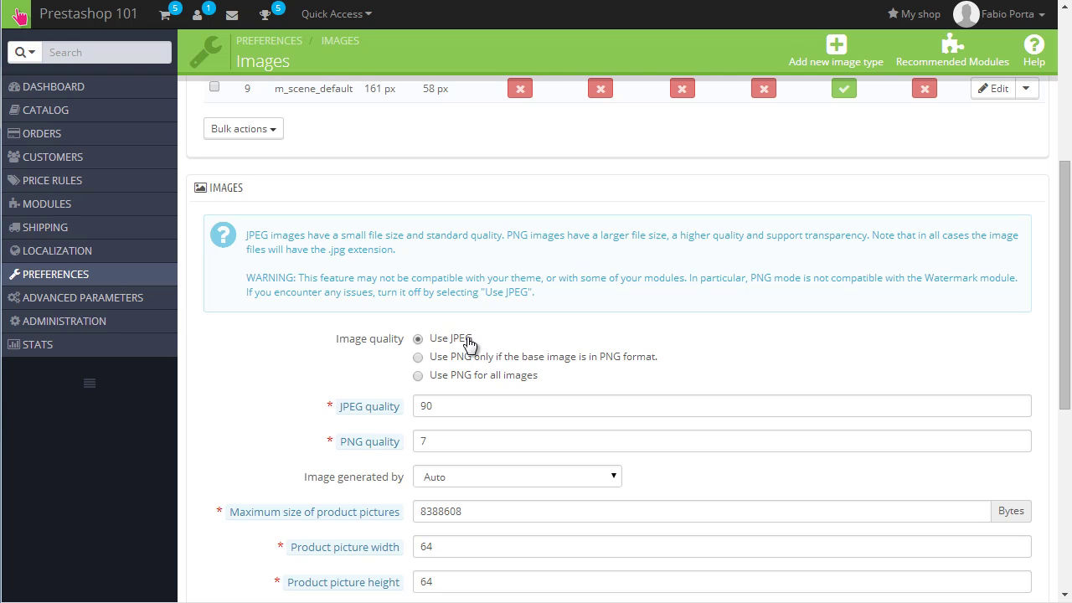
left_click(418, 358)
scroll(182, 304, "down", 1)
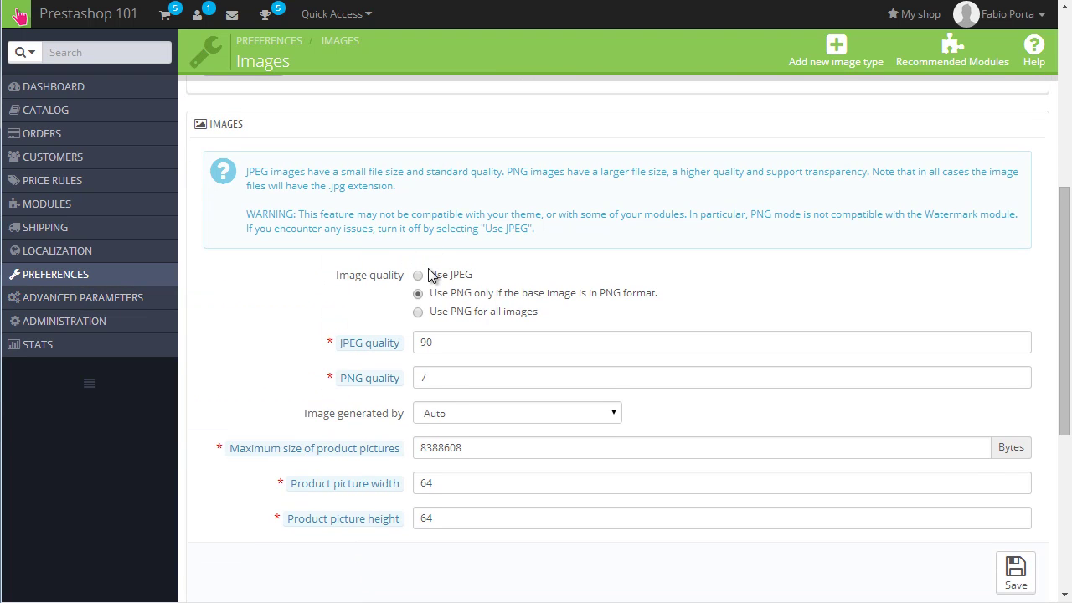
scroll(682, 319, "up", 2)
scroll(749, 311, "down", 4)
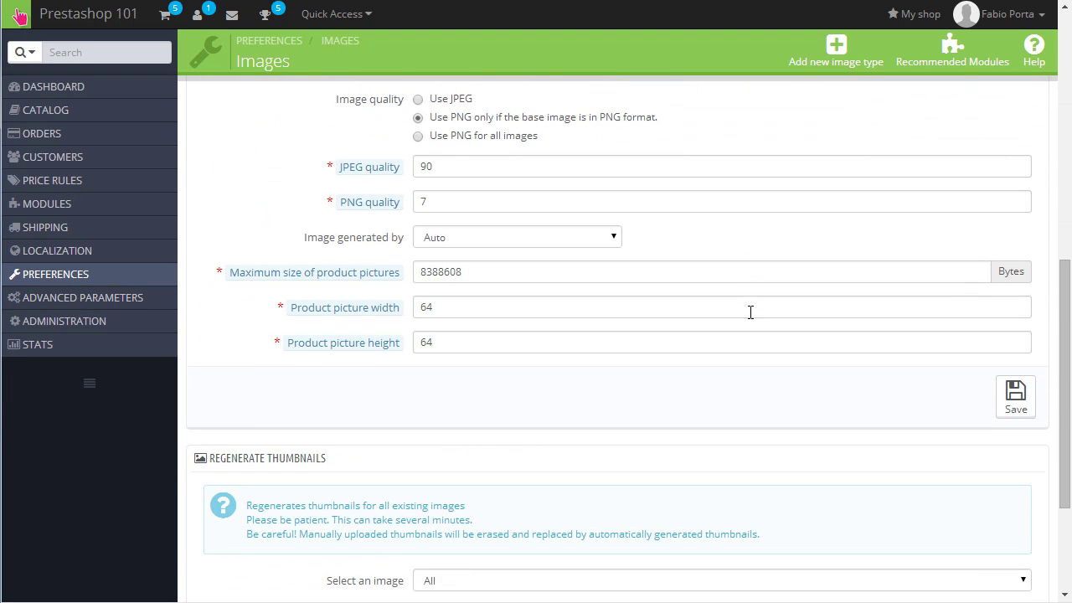
left_click(1016, 391)
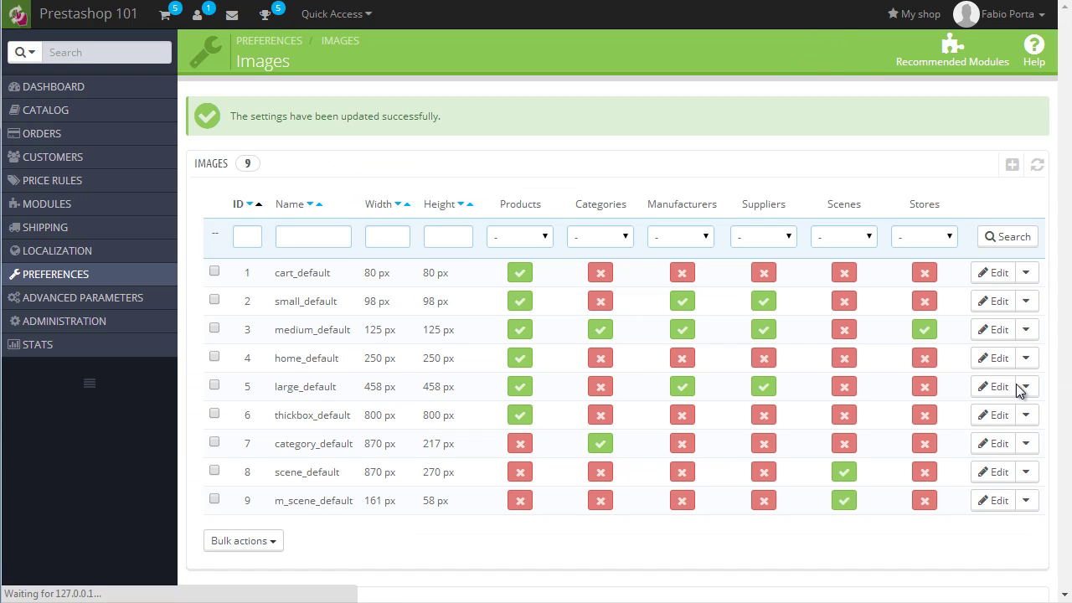
Open Preferences > Themes and bring the Appearance section's Header logo field into view
mouse_move(117, 237)
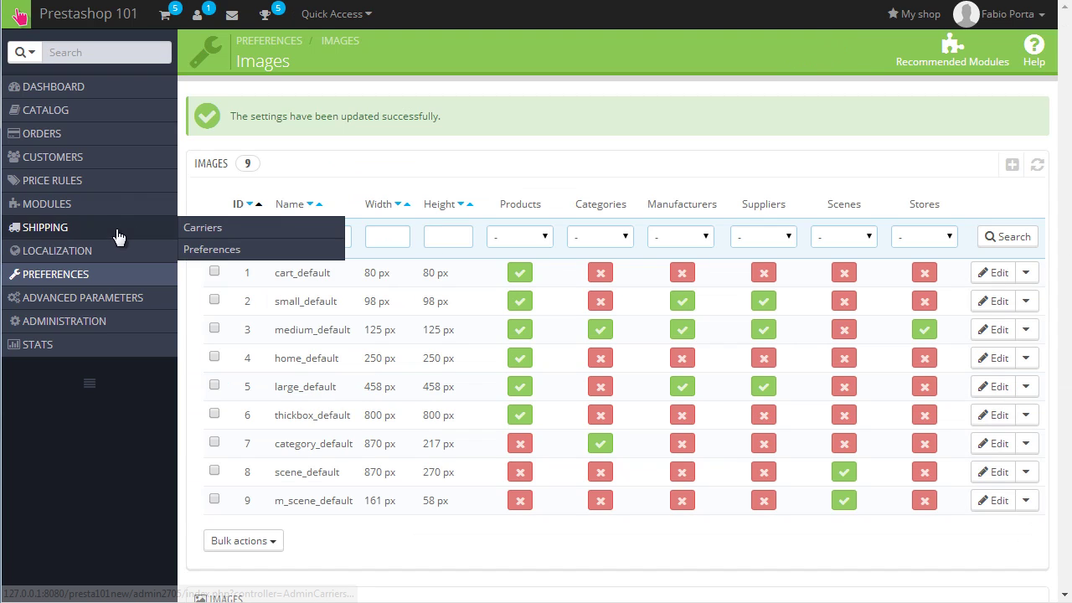
mouse_move(114, 276)
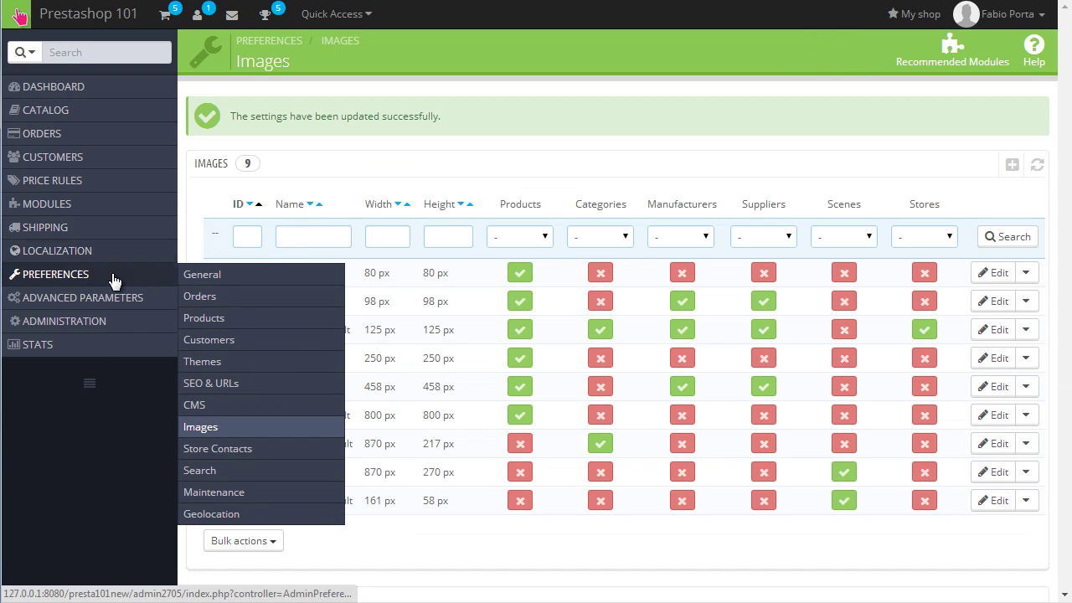
left_click(237, 368)
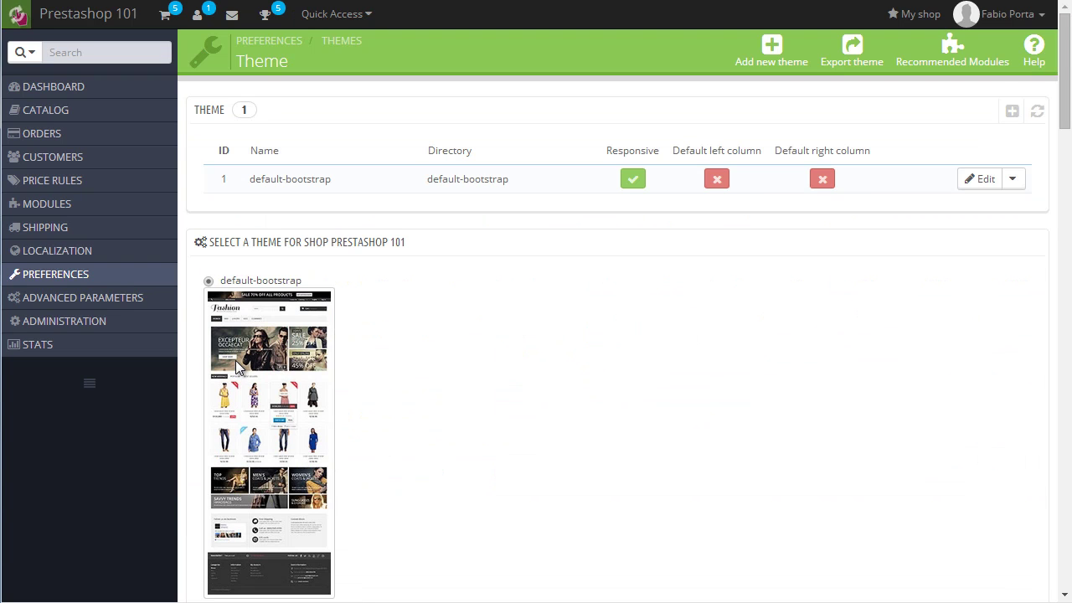
scroll(498, 277, "down", 6)
scroll(498, 276, "up", 3)
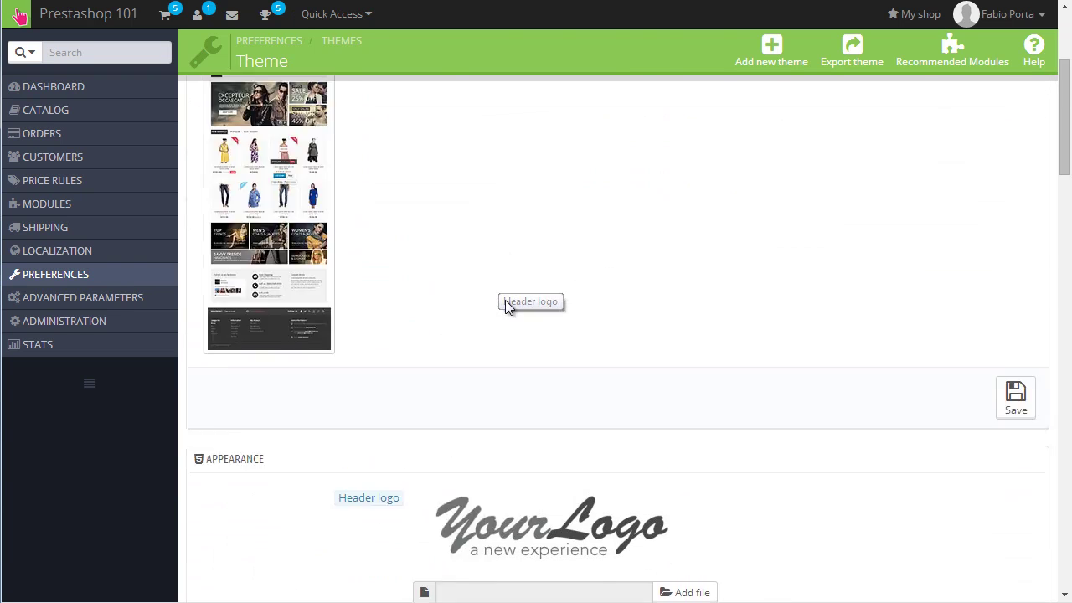
scroll(505, 306, "up", 3)
scroll(502, 402, "down", 7)
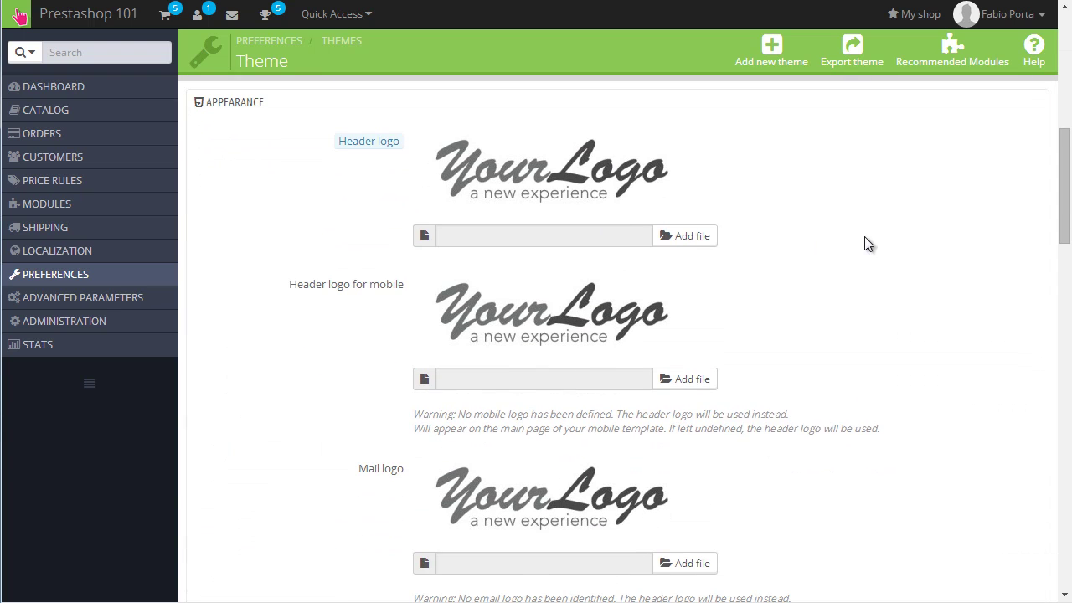
scroll(771, 191, "down", 1)
scroll(427, 218, "up", 2)
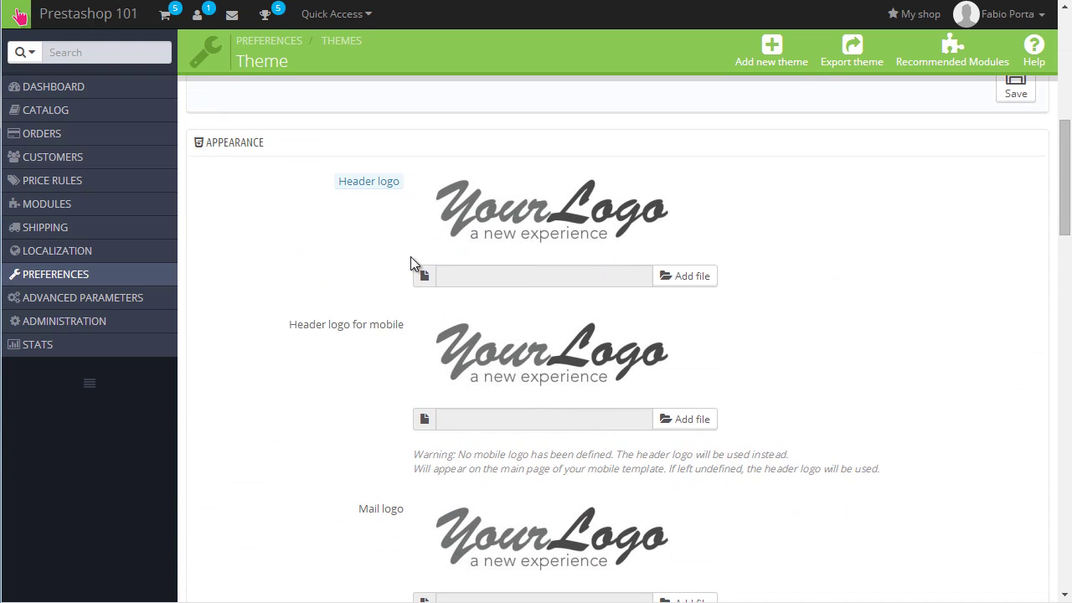
scroll(411, 258, "down", 12)
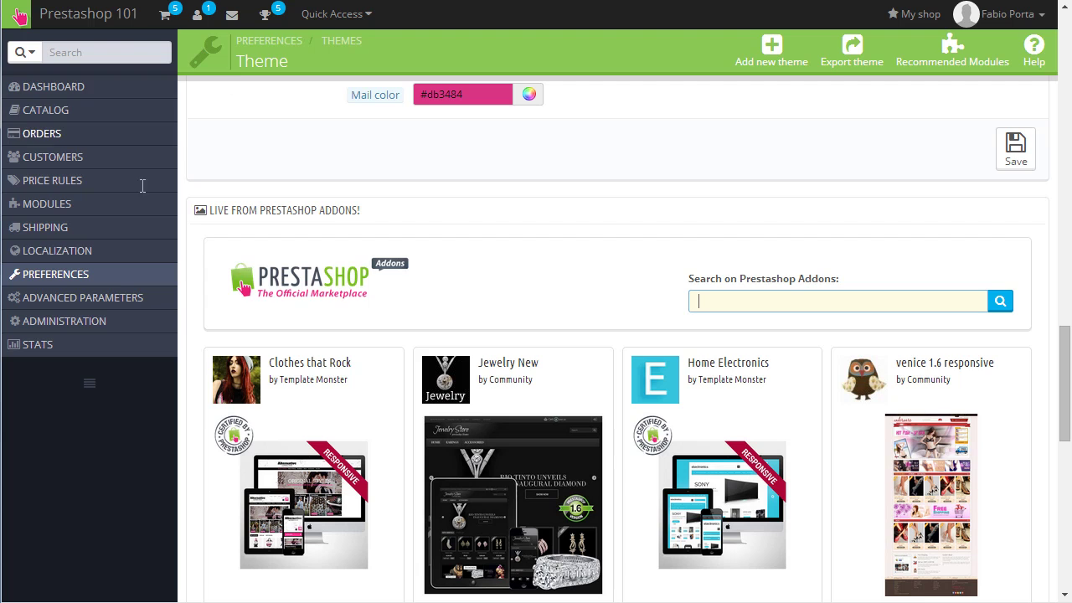
scroll(521, 254, "down", 7)
scroll(521, 253, "up", 18)
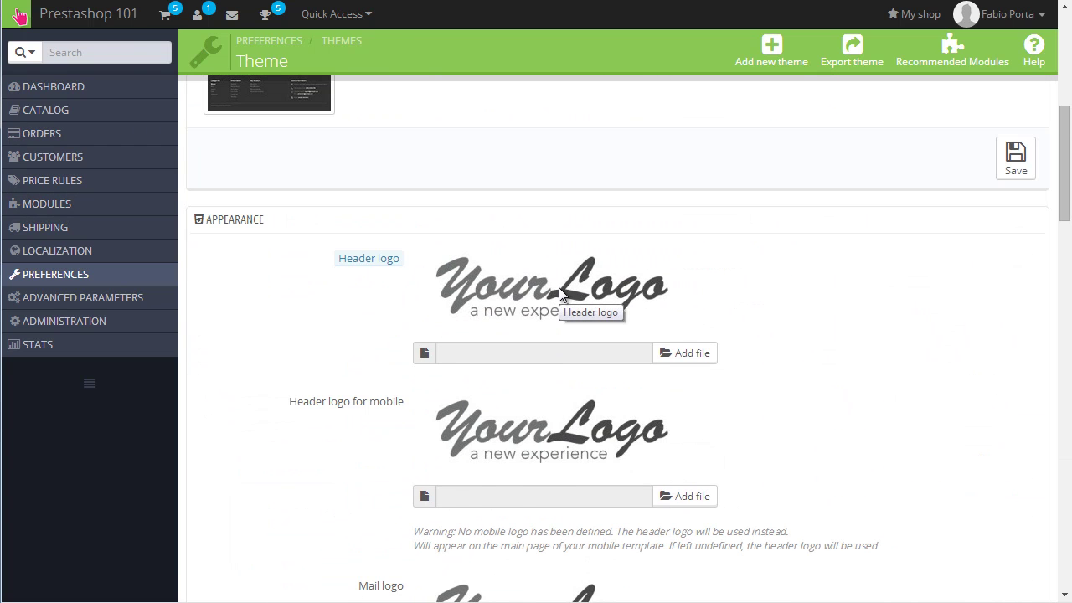
scroll(570, 301, "down", 5)
scroll(626, 223, "up", 4)
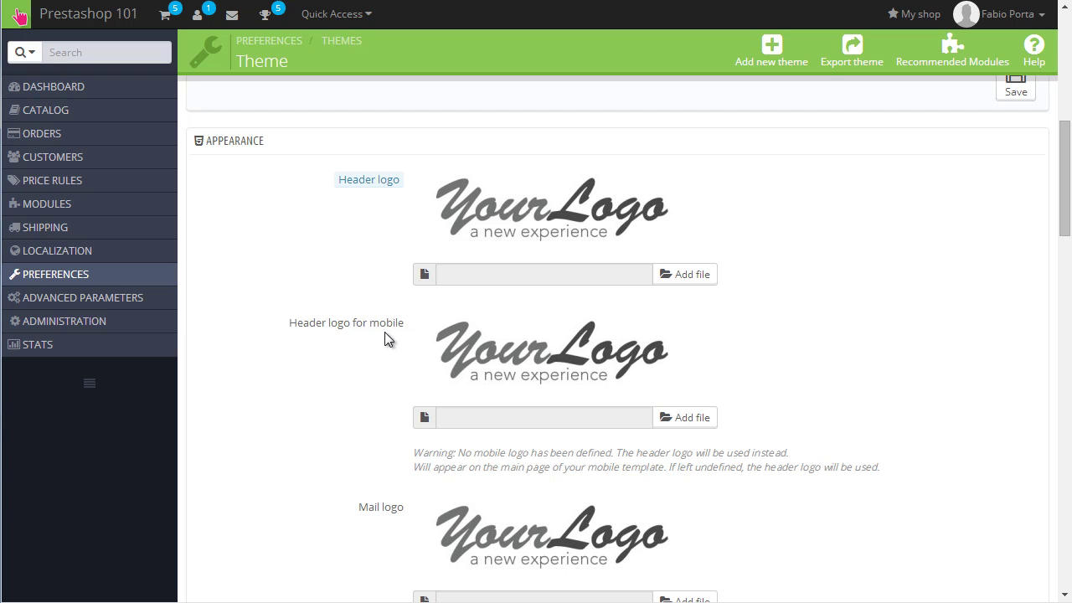
scroll(356, 329, "down", 1)
scroll(358, 329, "down", 4)
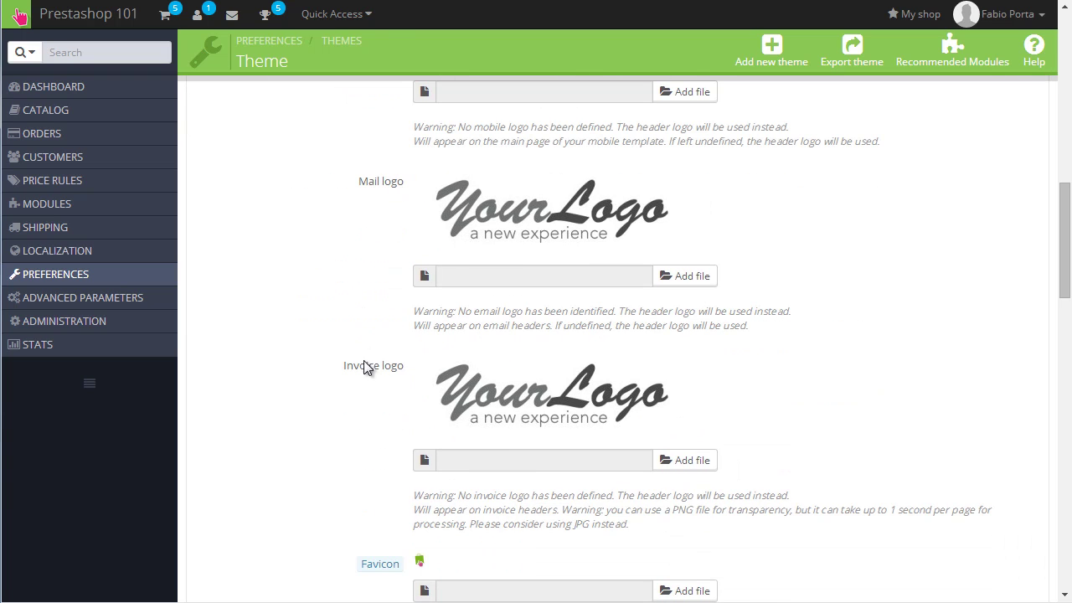
scroll(508, 399, "up", 4)
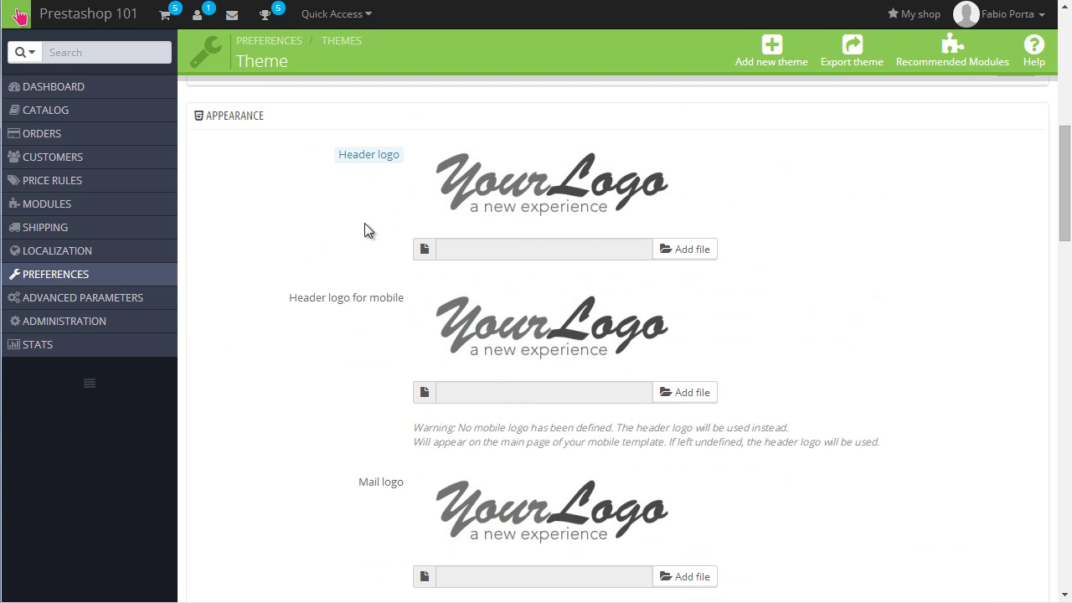
scroll(364, 224, "up", 1)
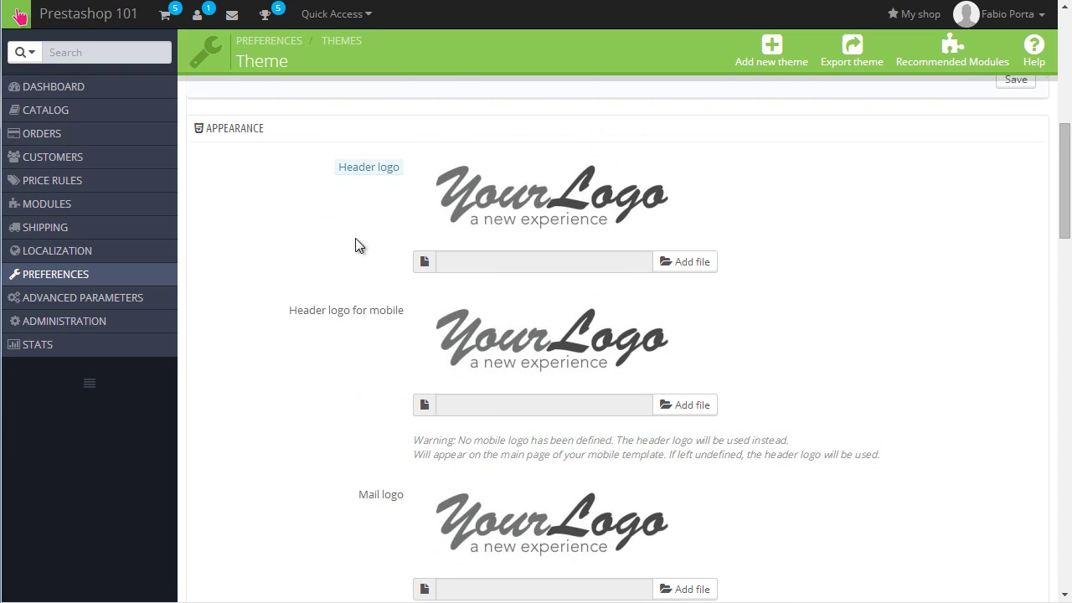
scroll(318, 248, "down", 3)
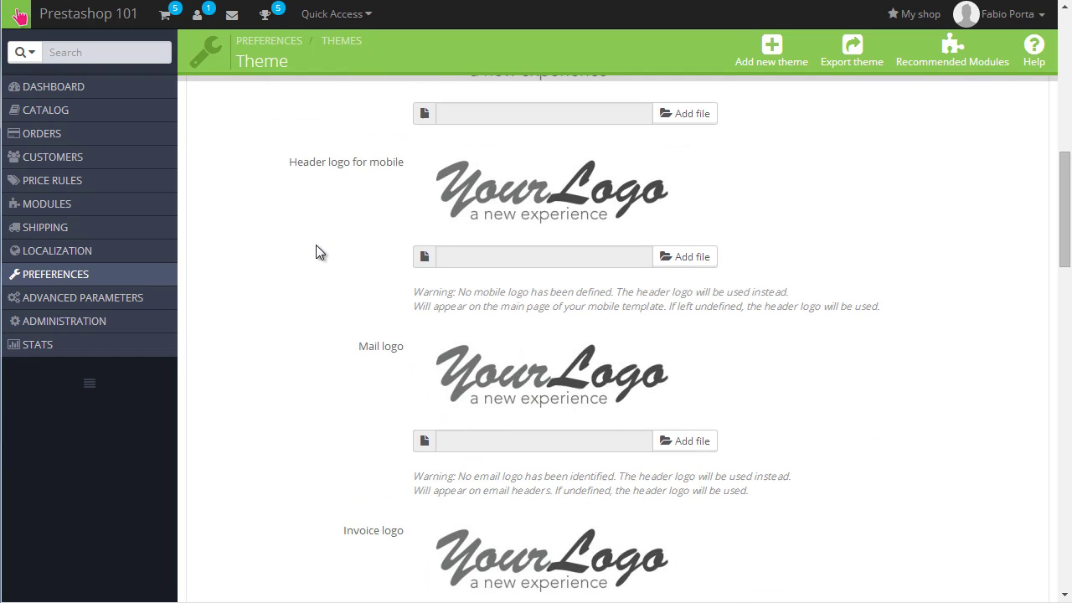
scroll(368, 314, "down", 1)
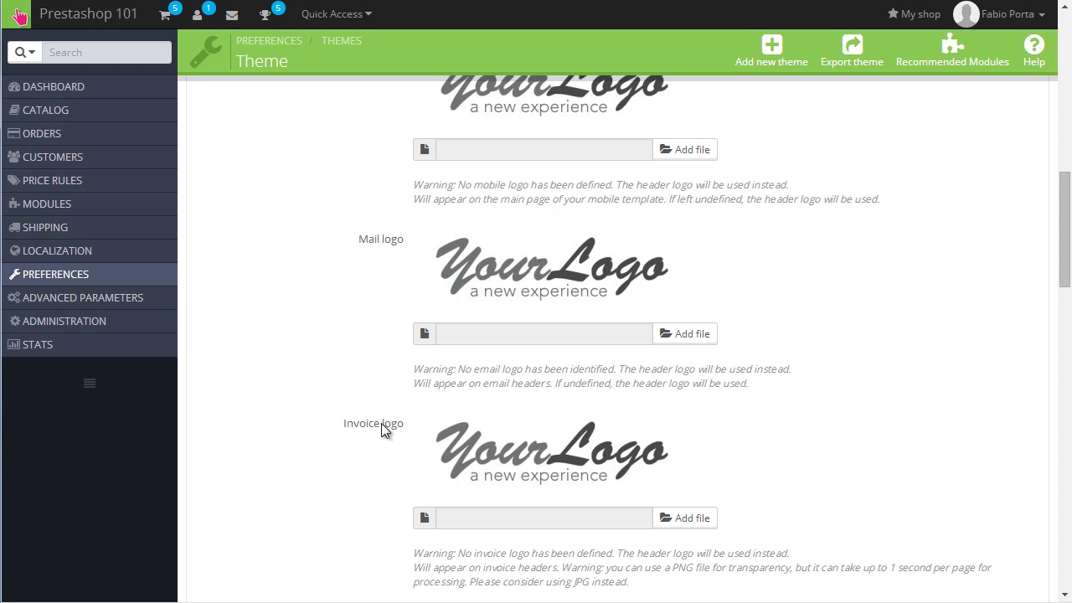
scroll(547, 400, "up", 4)
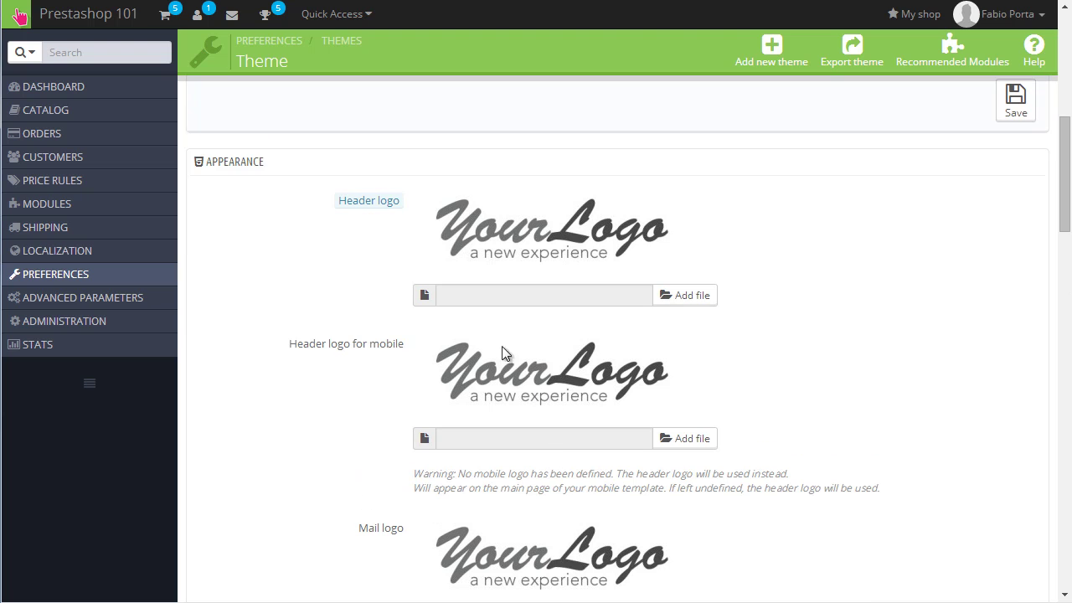
Choose the Untitled-1 image file for the Header logo
left_click(682, 298)
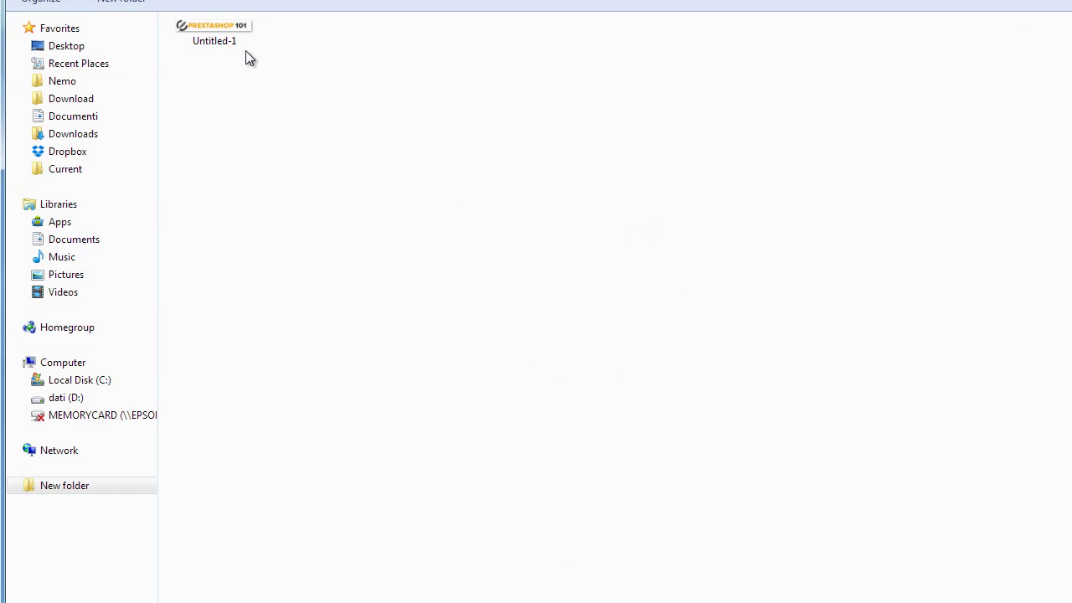
left_click(222, 29)
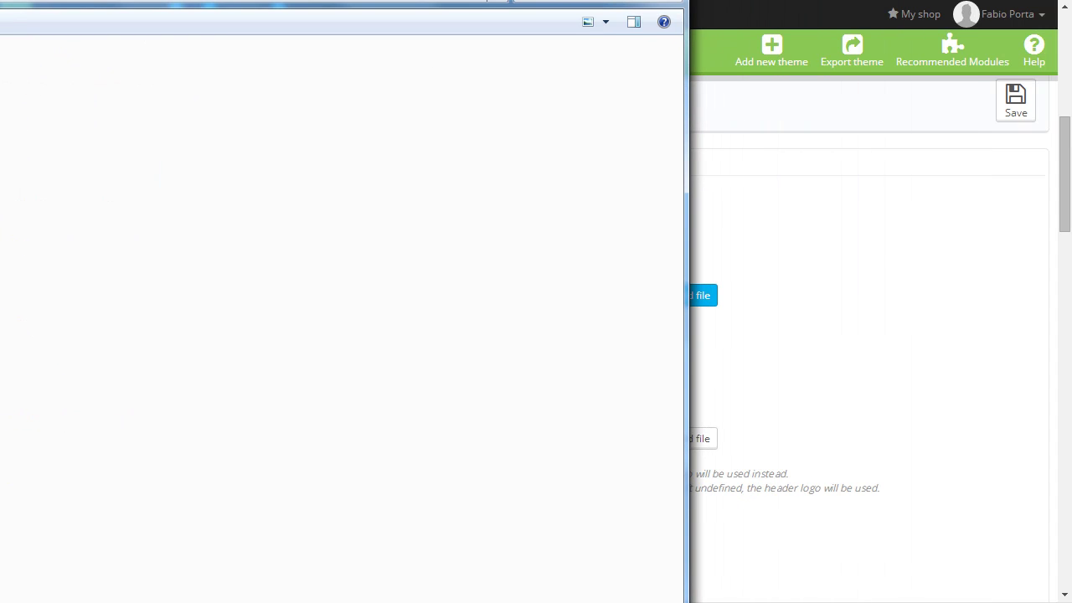
key("Return")
Save the theme's Appearance settings with the new header logo
scroll(753, 259, "down", 7)
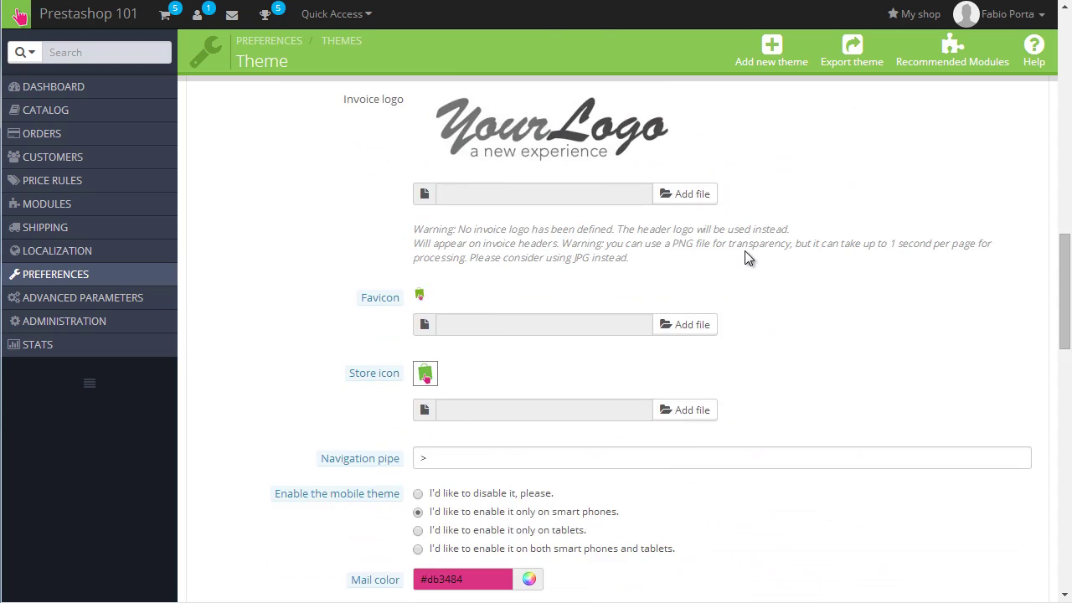
scroll(748, 258, "down", 2)
scroll(878, 352, "up", 1)
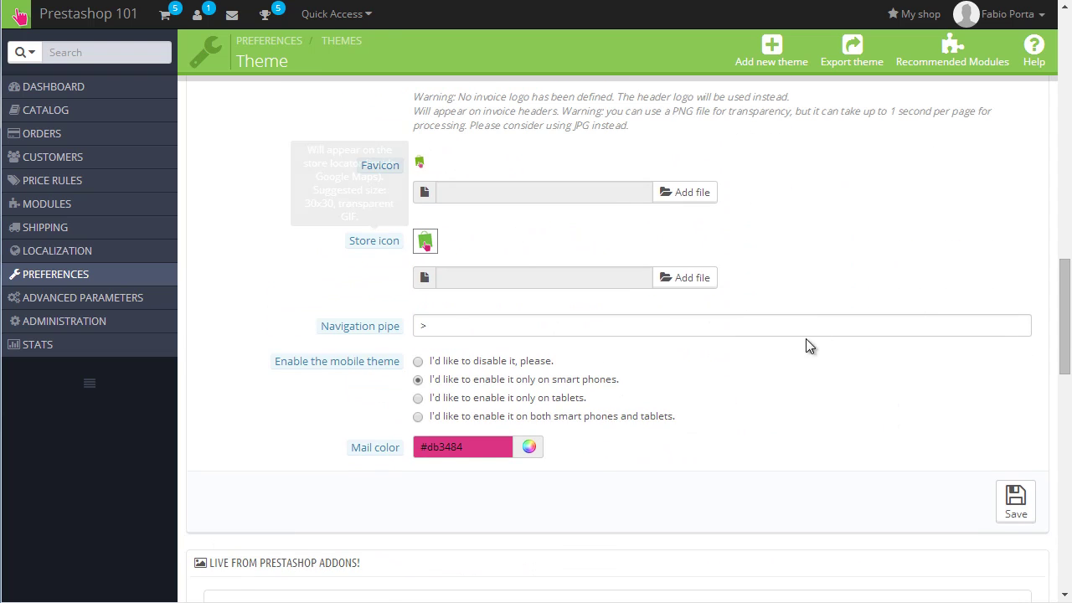
scroll(376, 259, "up", 3)
scroll(204, 239, "down", 2)
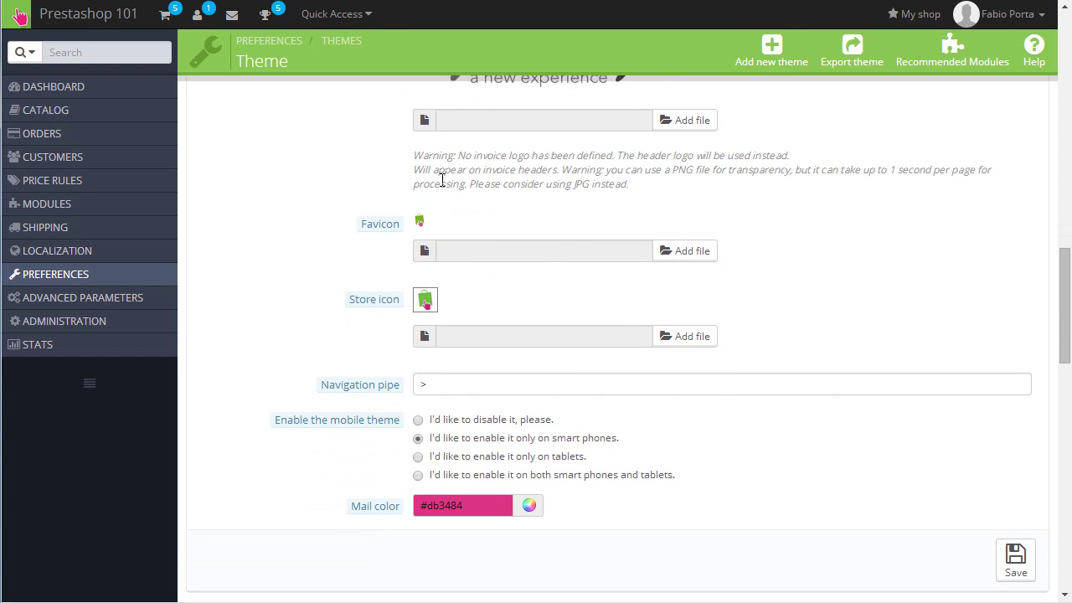
scroll(311, 287, "down", 1)
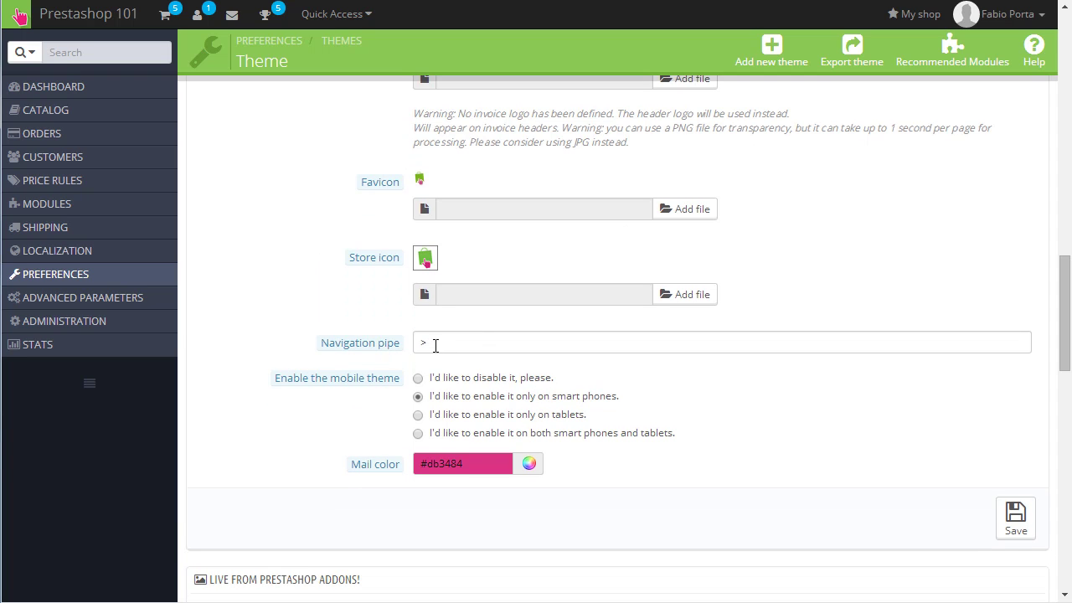
left_click(1012, 521)
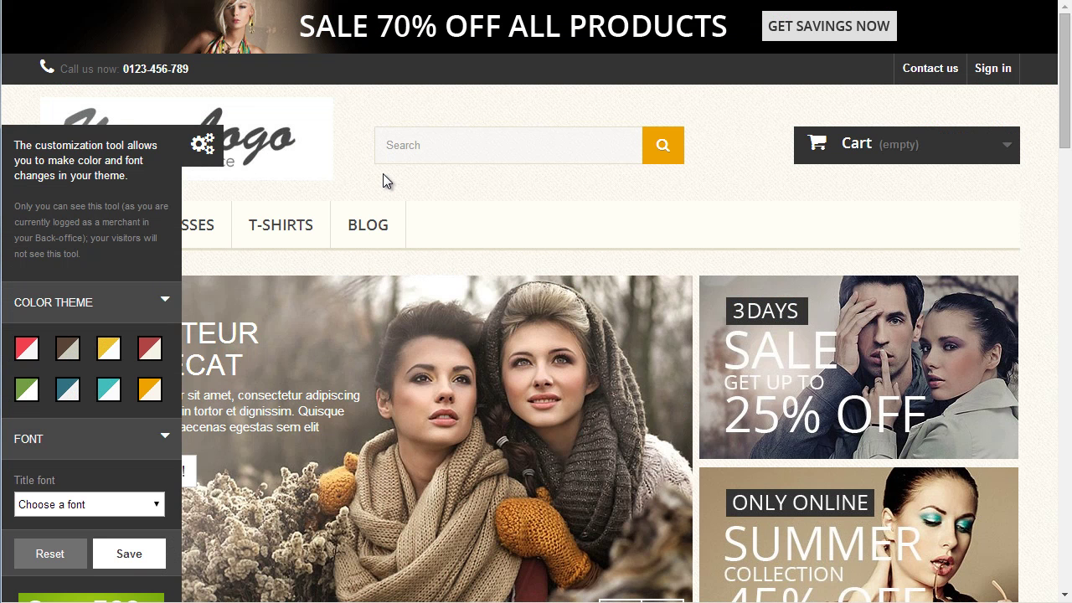
Reload the Theme page and confirm the form resubmission so the logo settings save
key("F5")
left_click(570, 114)
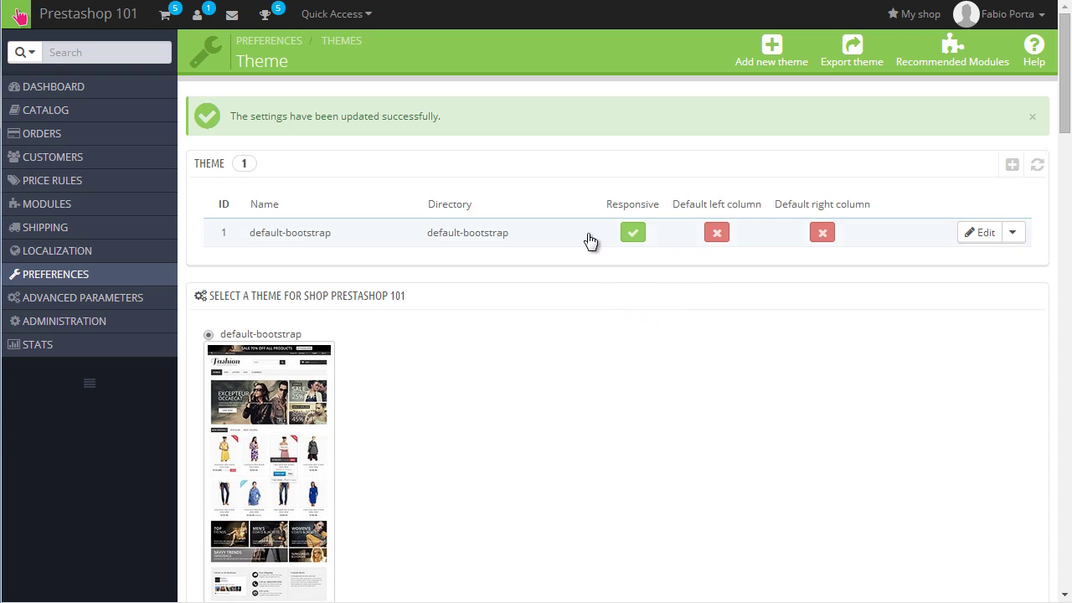
scroll(450, 366, "down", 7)
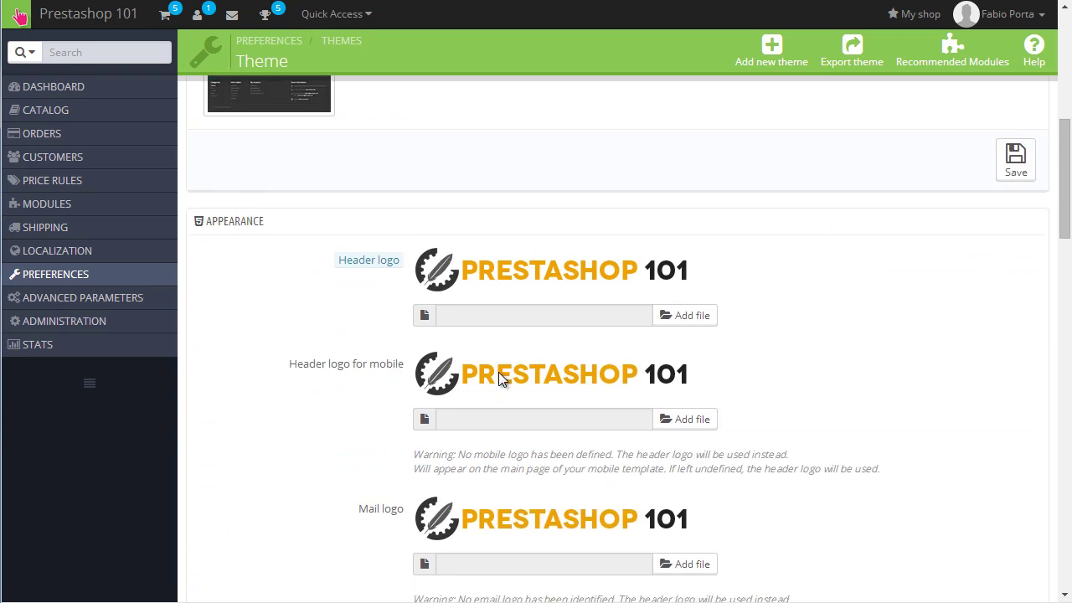
scroll(480, 210, "up", 1)
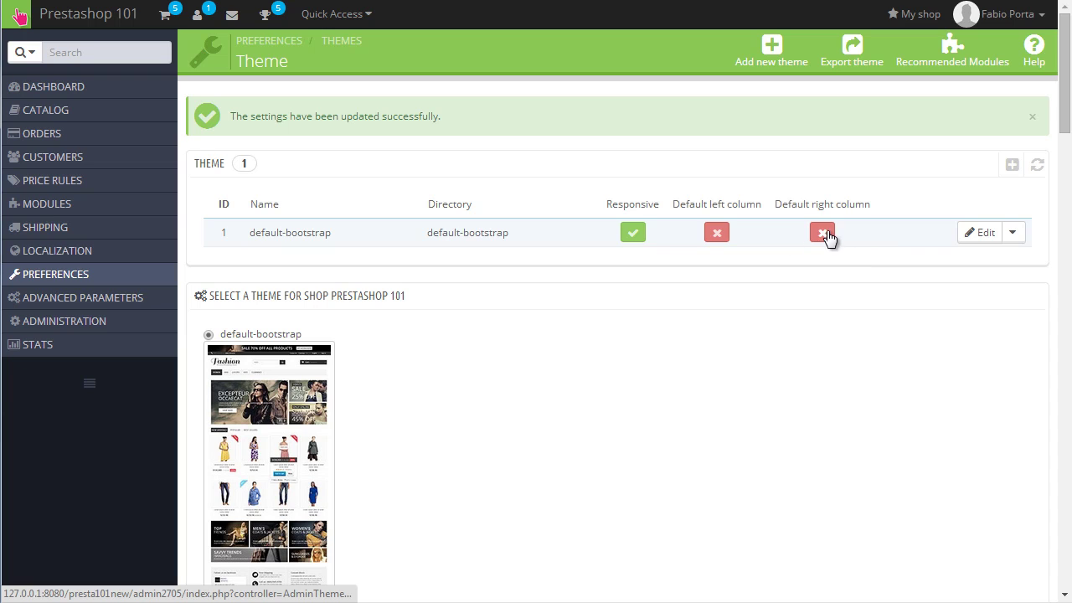
Edit the default-bootstrap theme and enable the Right column for the category page
left_click(978, 233)
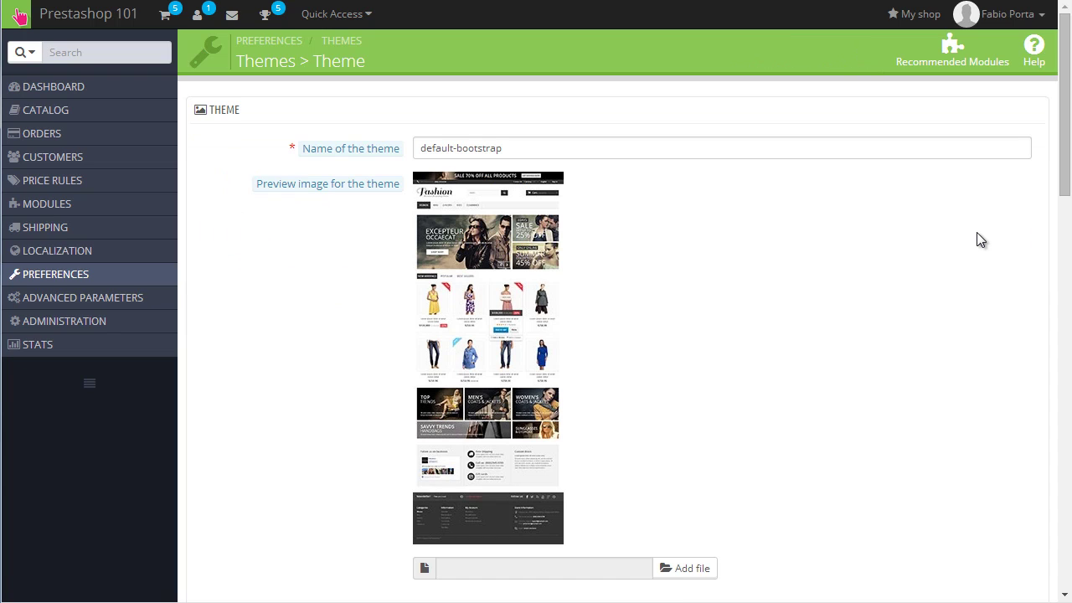
scroll(977, 232, "down", 3)
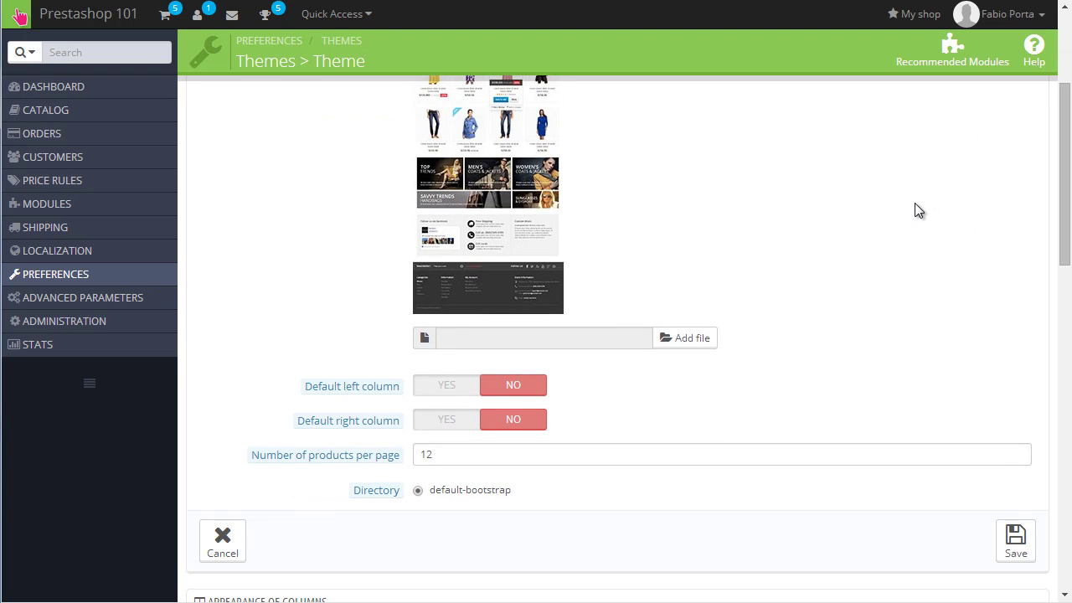
scroll(915, 210, "down", 3)
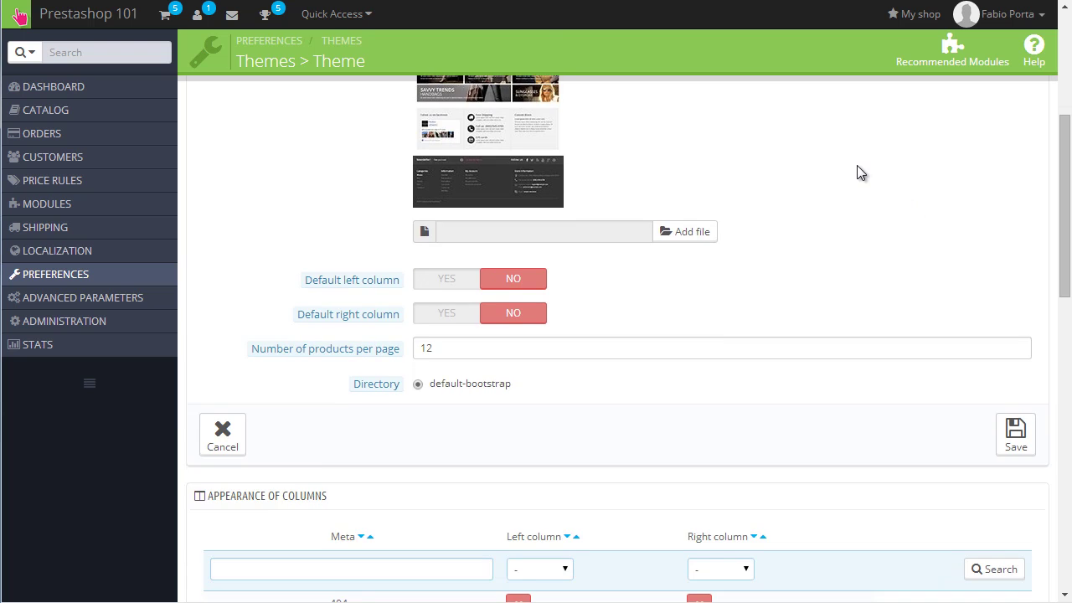
scroll(857, 166, "down", 3)
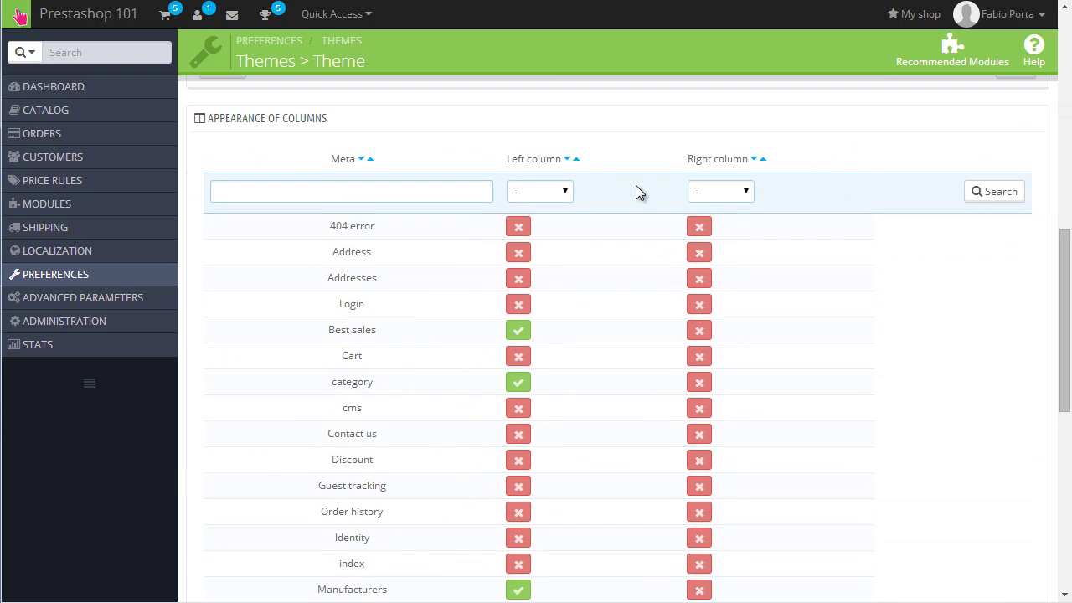
scroll(635, 186, "down", 5)
scroll(645, 226, "down", 2)
scroll(666, 285, "up", 8)
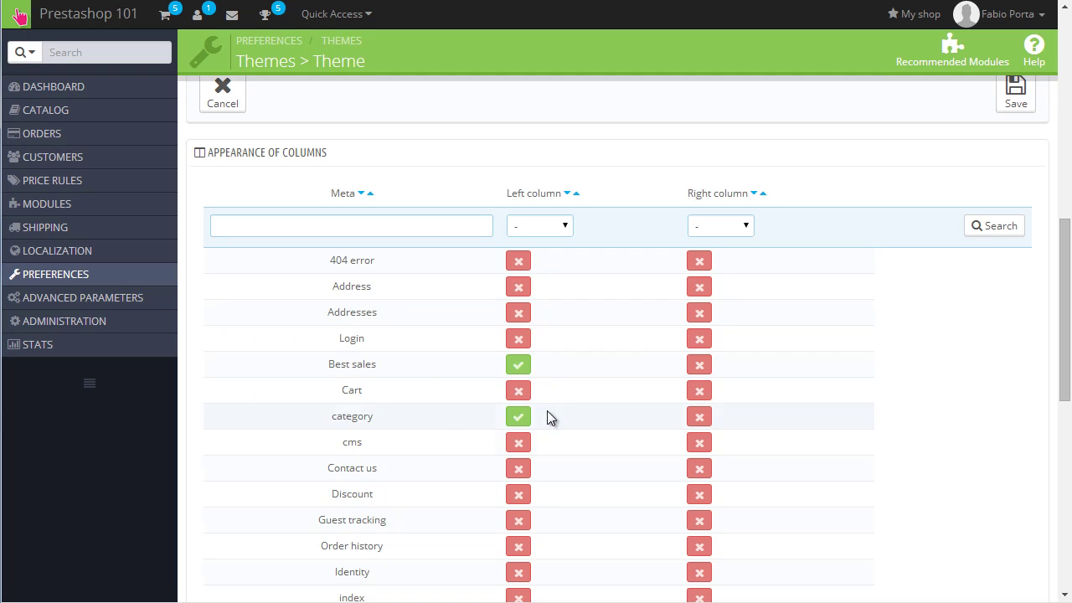
left_click(701, 418)
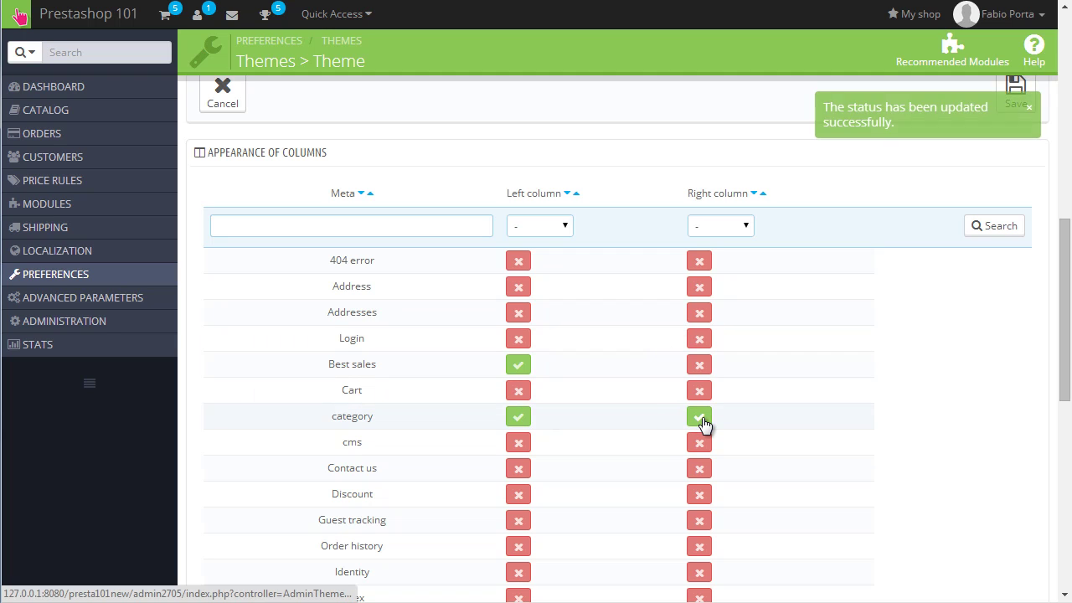
Save the default-bootstrap column settings
scroll(835, 387, "down", 1)
scroll(834, 380, "down", 8)
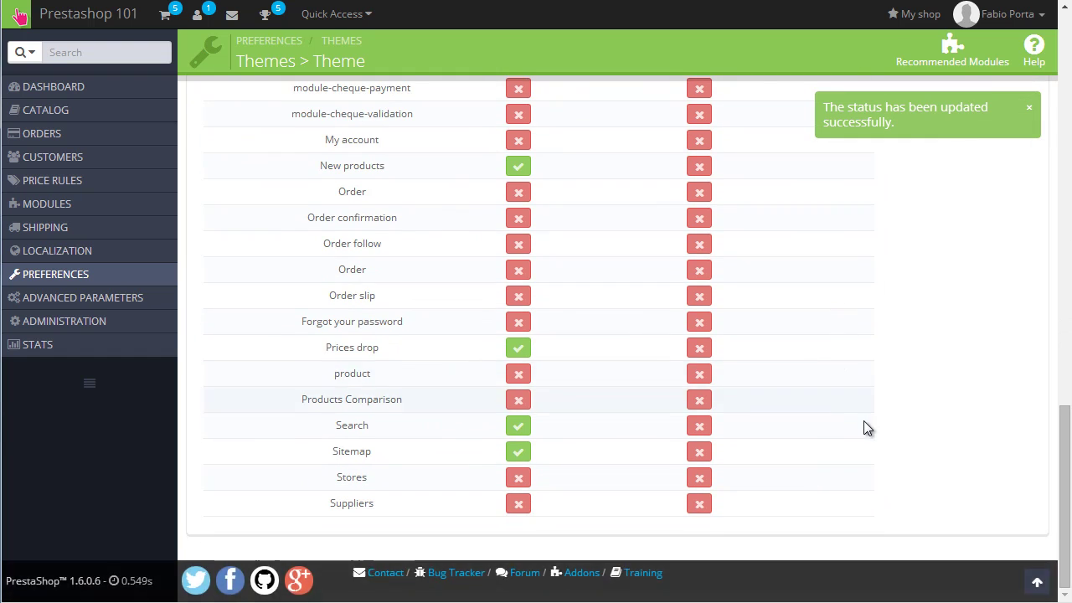
scroll(864, 420, "up", 17)
scroll(862, 430, "down", 4)
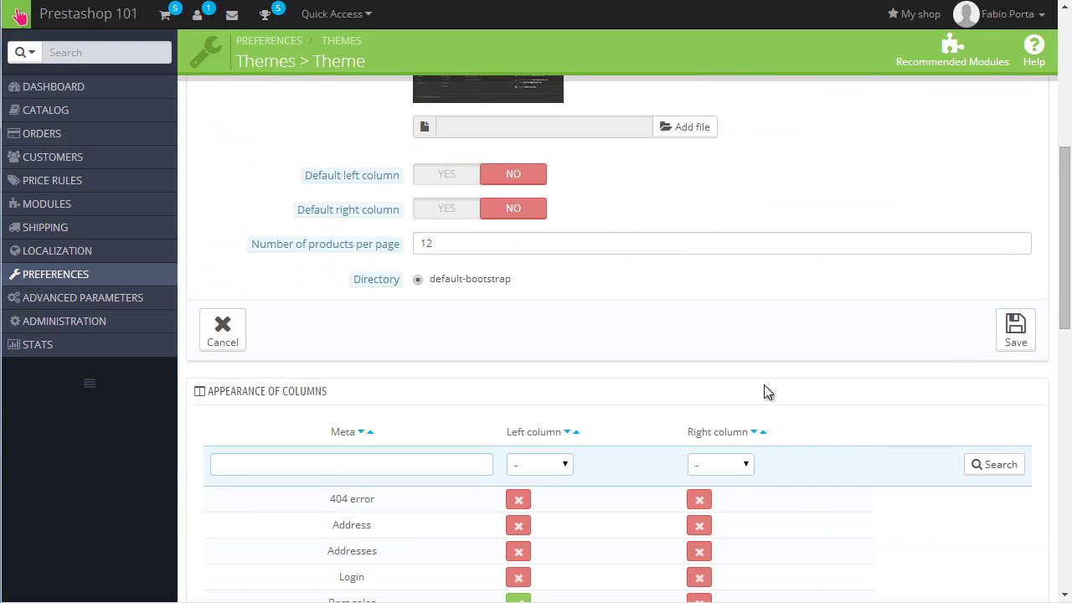
left_click(1027, 335)
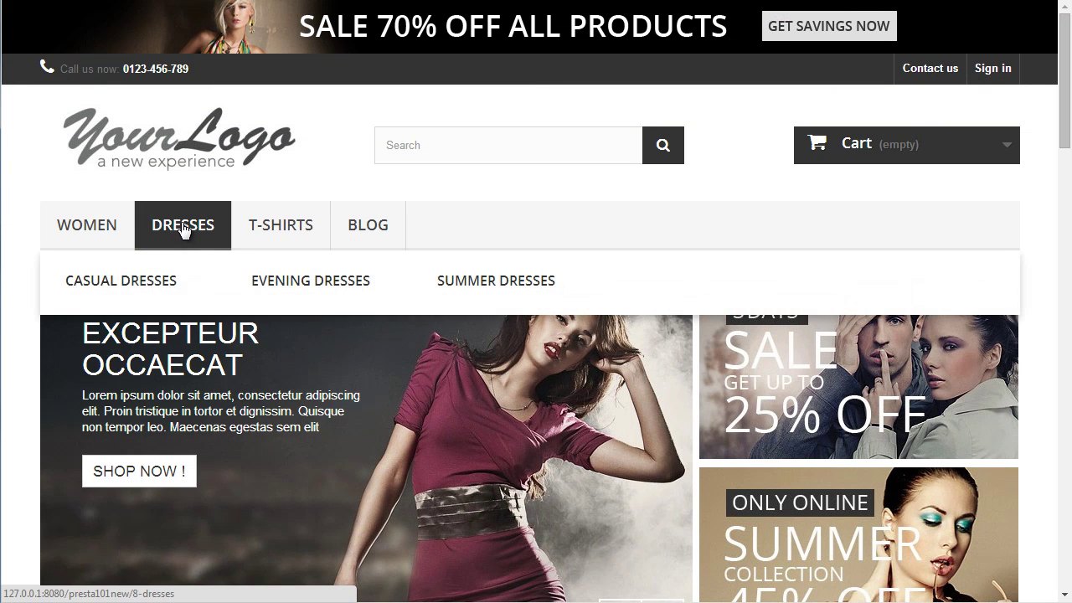
Open the DRESSES category, locate the Our Stores block in the left column, then return to the back office
left_click(183, 227)
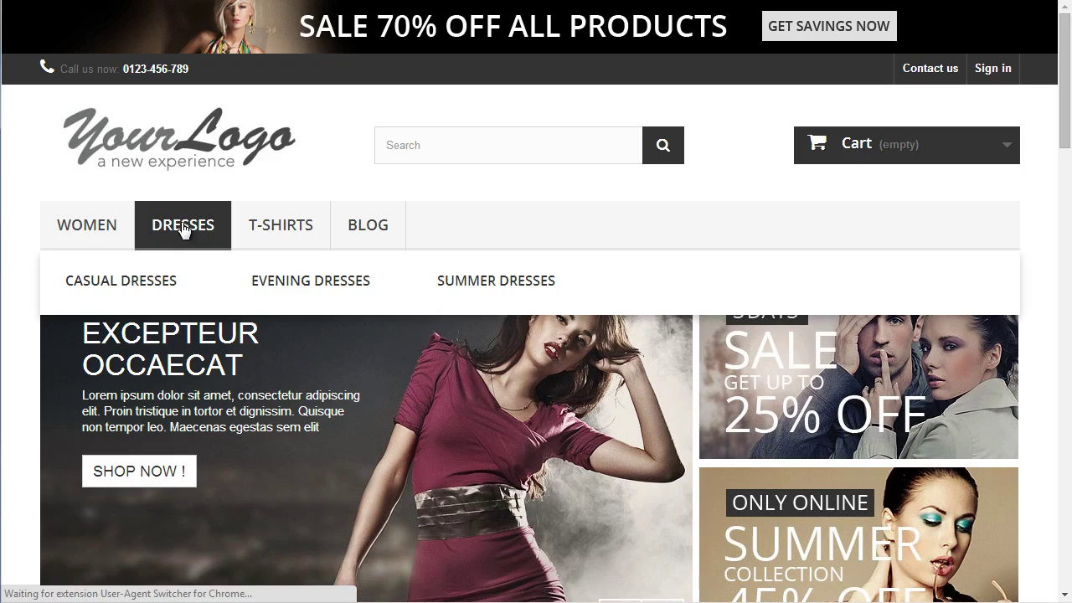
scroll(448, 227, "down", 10)
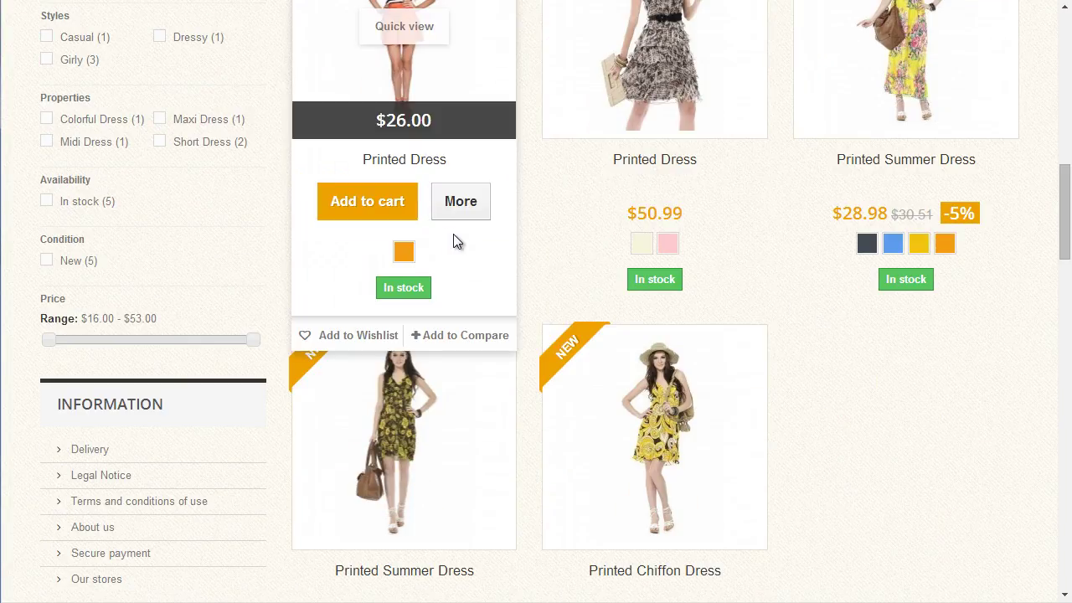
scroll(649, 321, "up", 7)
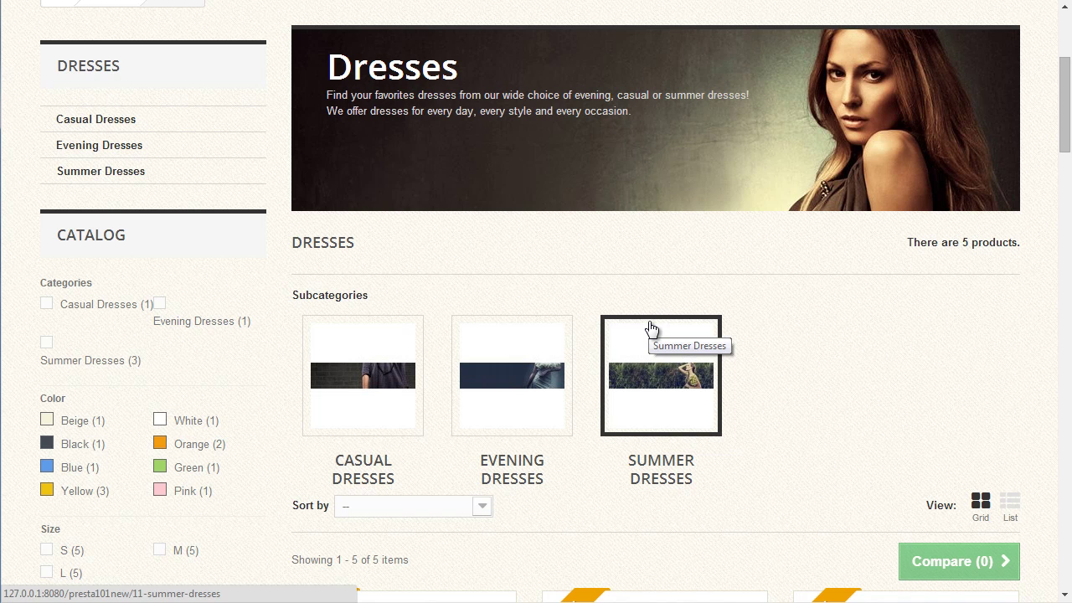
scroll(160, 199, "up", 4)
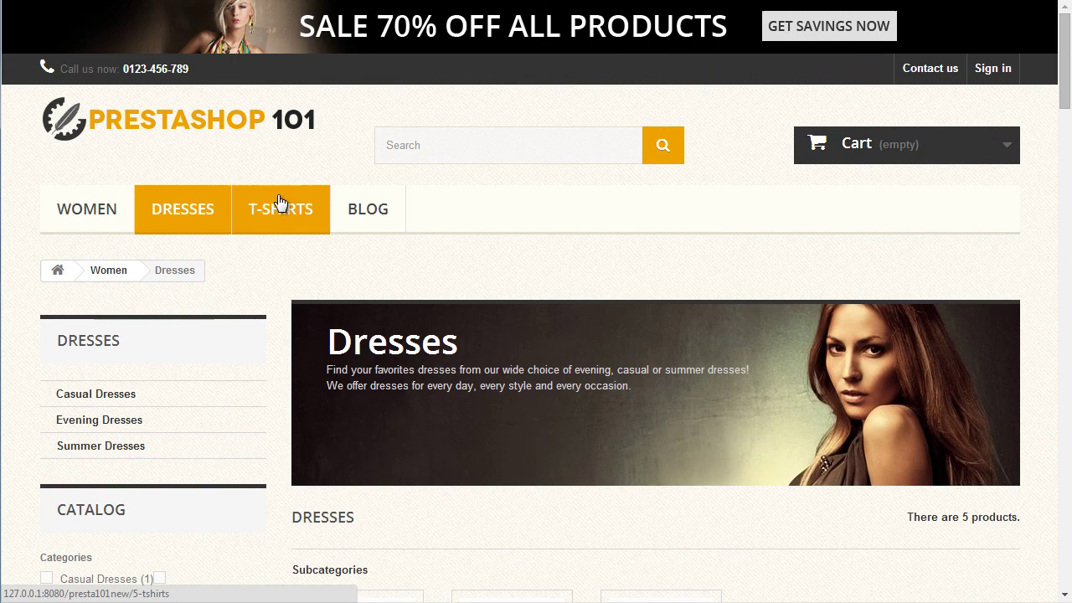
scroll(280, 203, "down", 1)
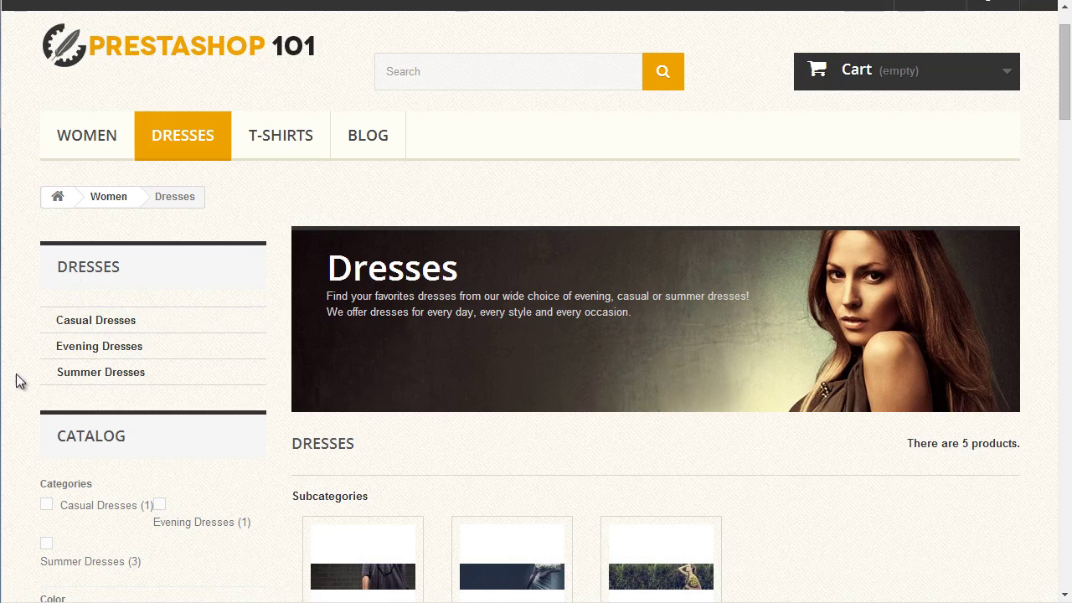
scroll(134, 292, "down", 3)
scroll(119, 247, "down", 10)
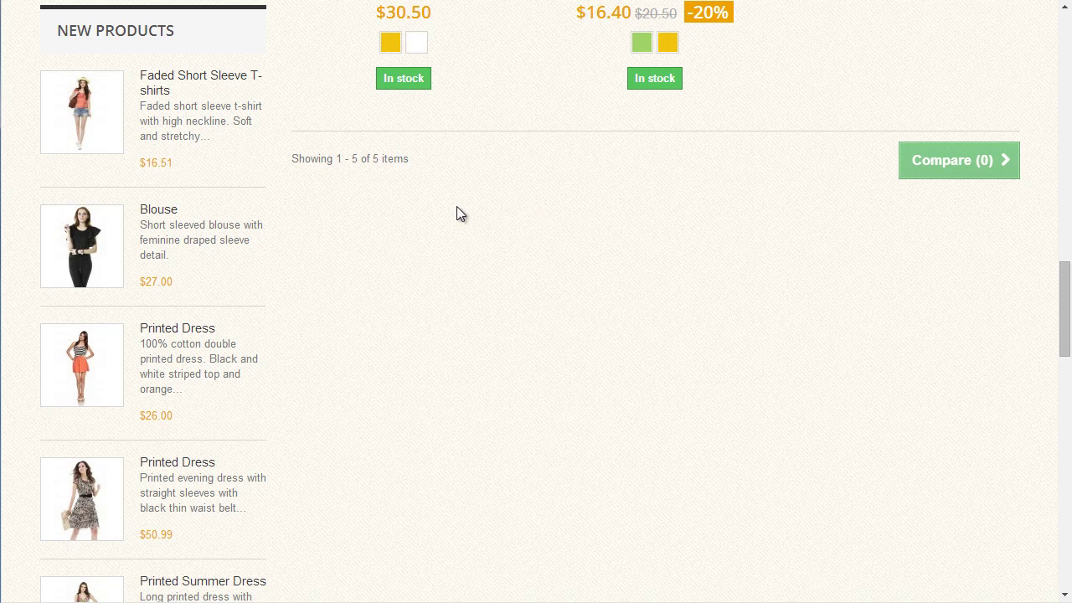
scroll(459, 220, "down", 10)
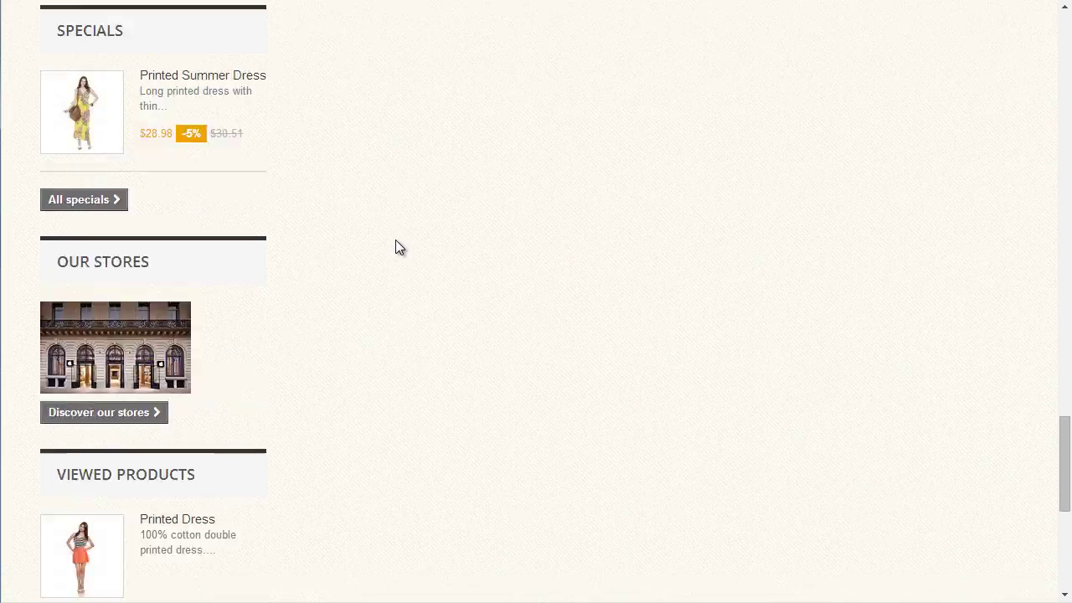
scroll(396, 241, "down", 2)
scroll(293, 218, "up", 1)
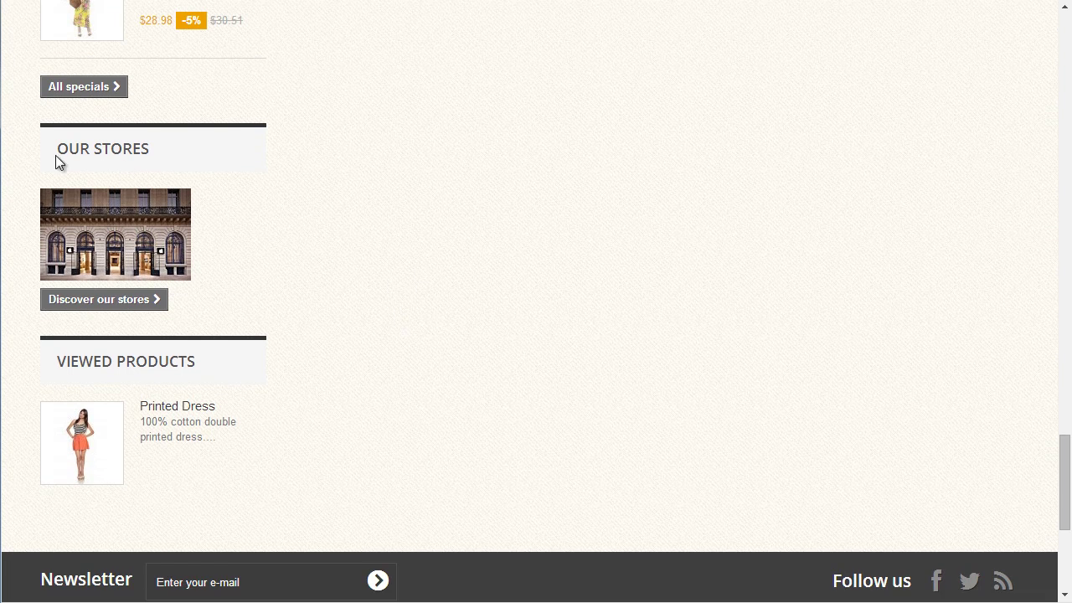
left_click(182, 201)
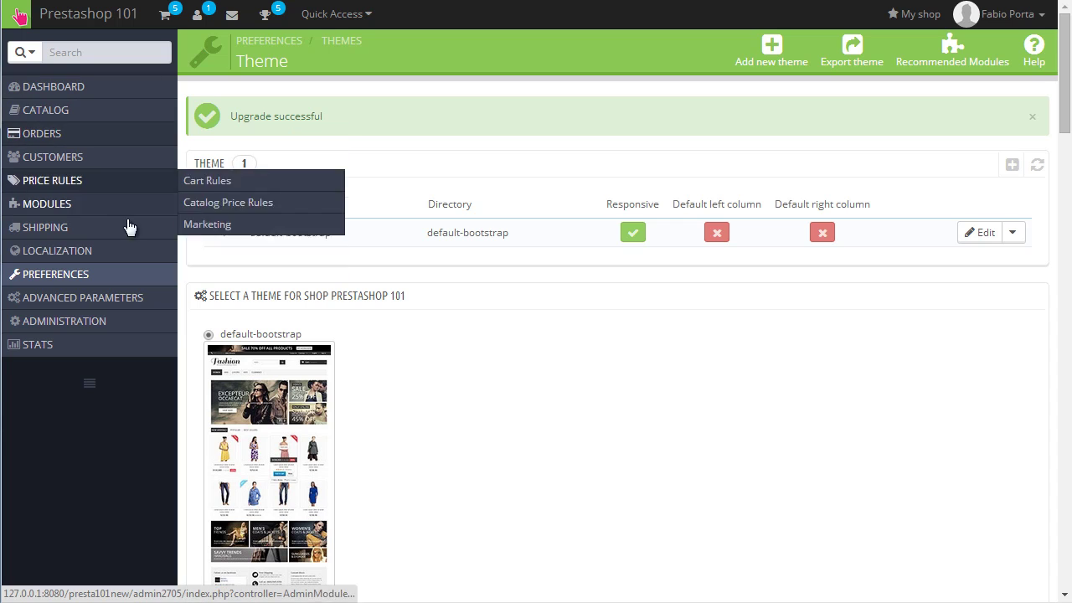
Go to Modules > Positions and start Transplant a module
mouse_move(107, 206)
left_click(216, 250)
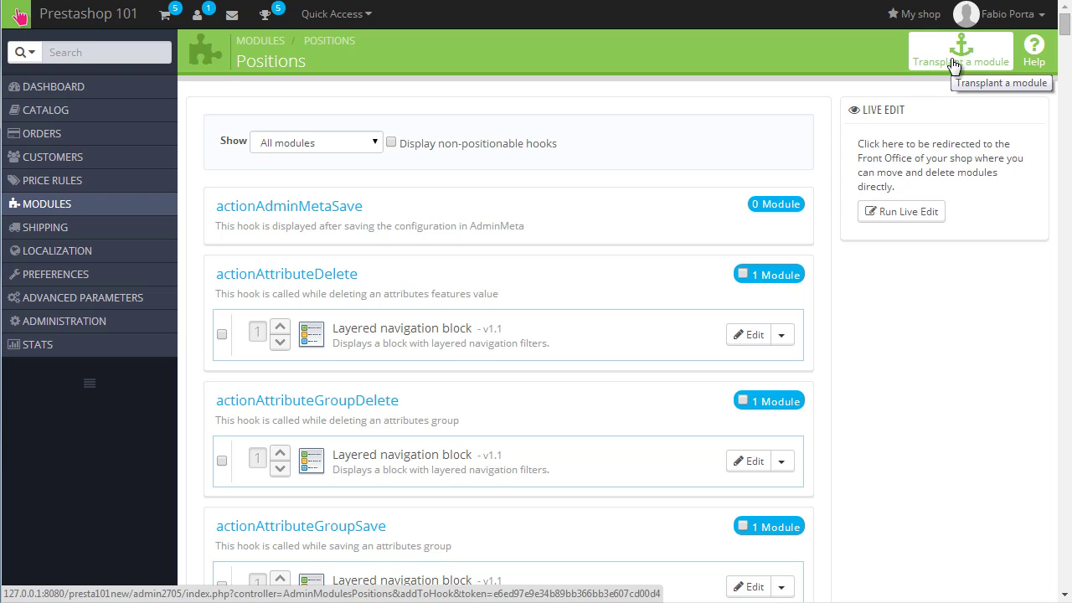
left_click(954, 66)
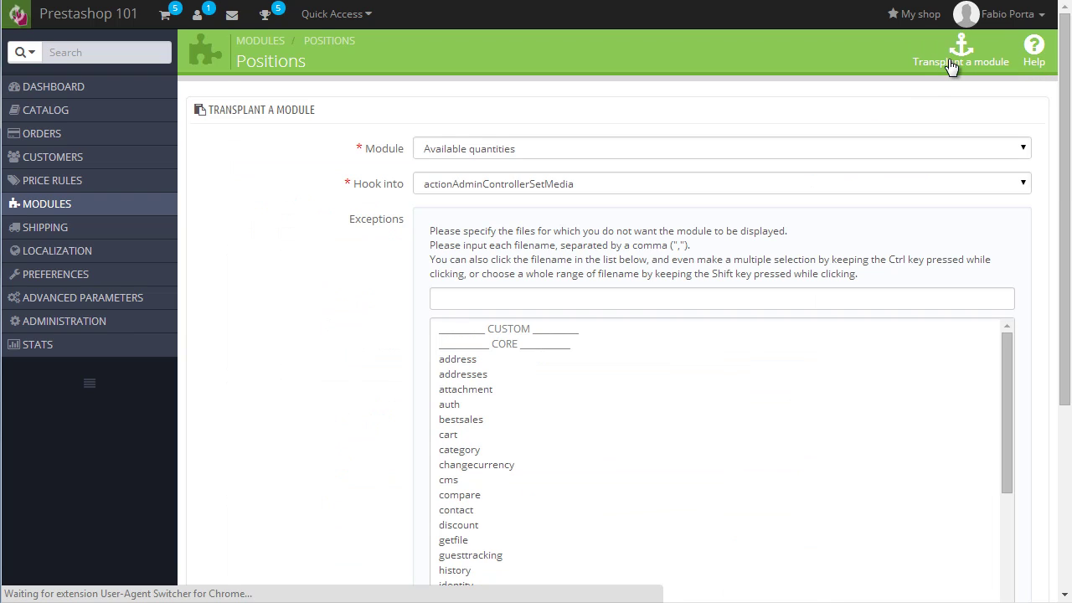
Select Store locator block as the module and displayRightColumn as its hook
left_click(684, 149)
scroll(643, 236, "down", 10)
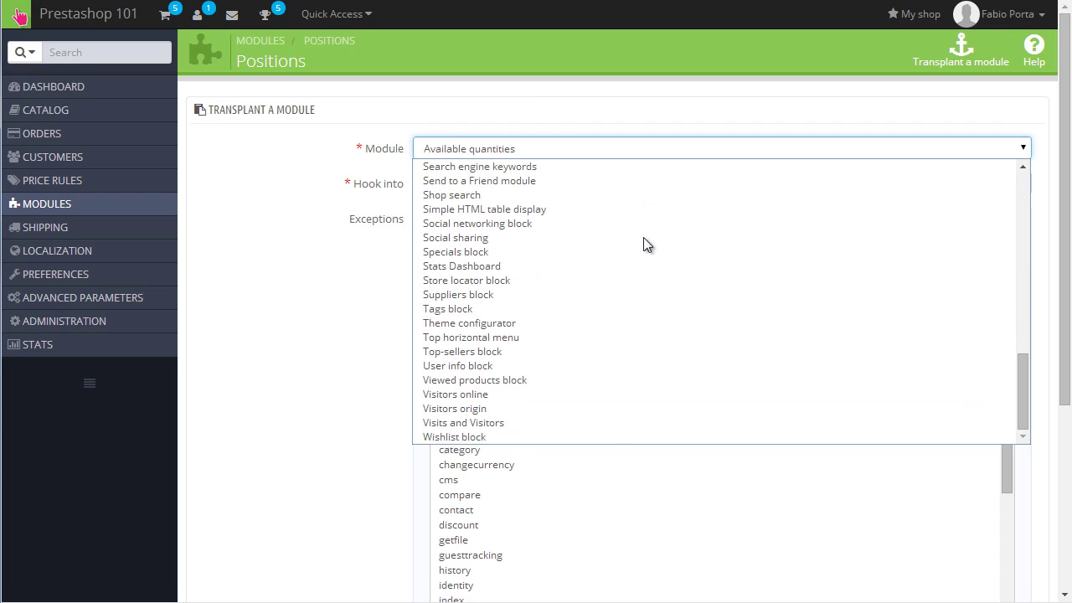
left_click(553, 282)
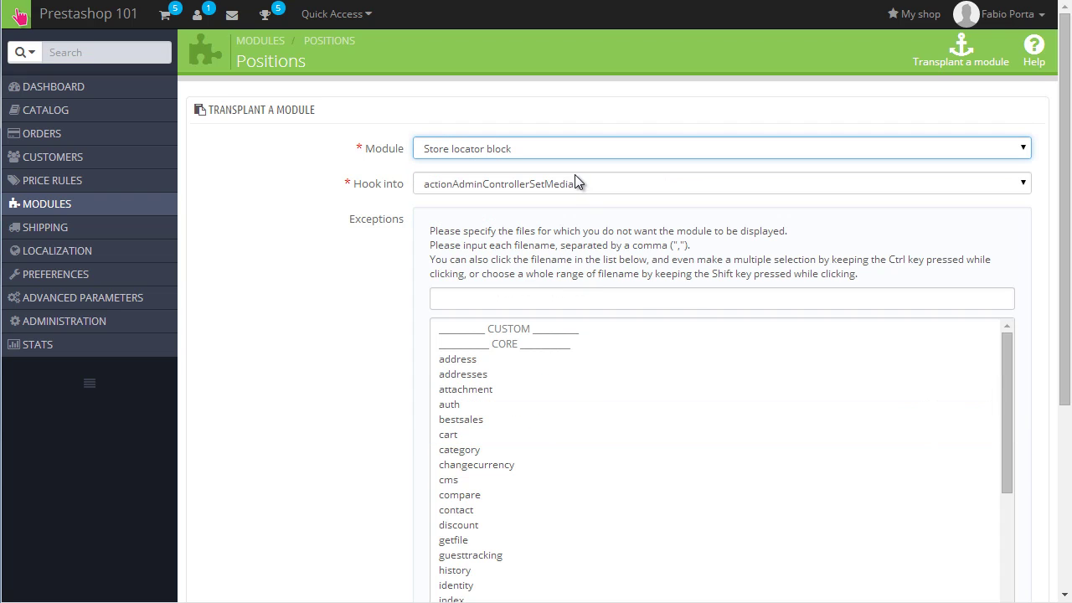
left_click(574, 181)
scroll(559, 258, "down", 4)
scroll(580, 303, "up", 5)
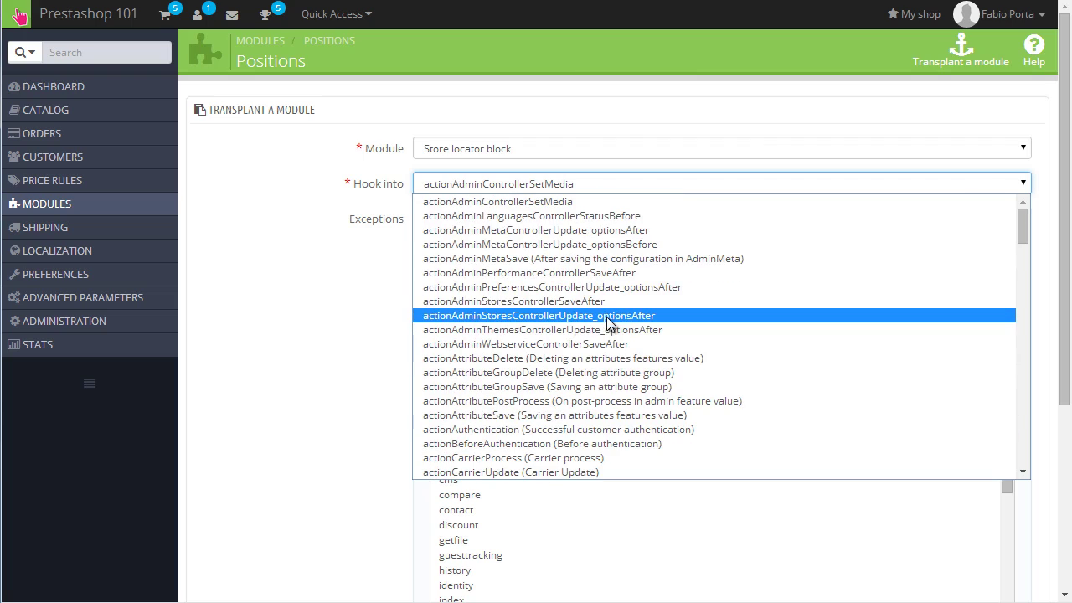
scroll(578, 277, "down", 5)
scroll(549, 262, "down", 8)
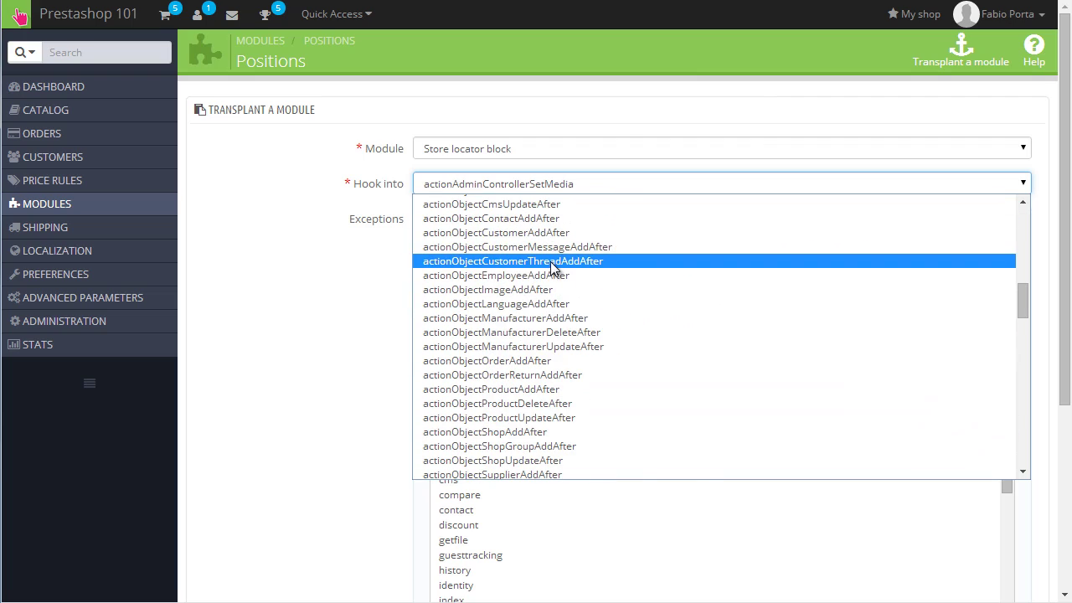
scroll(555, 268, "down", 20)
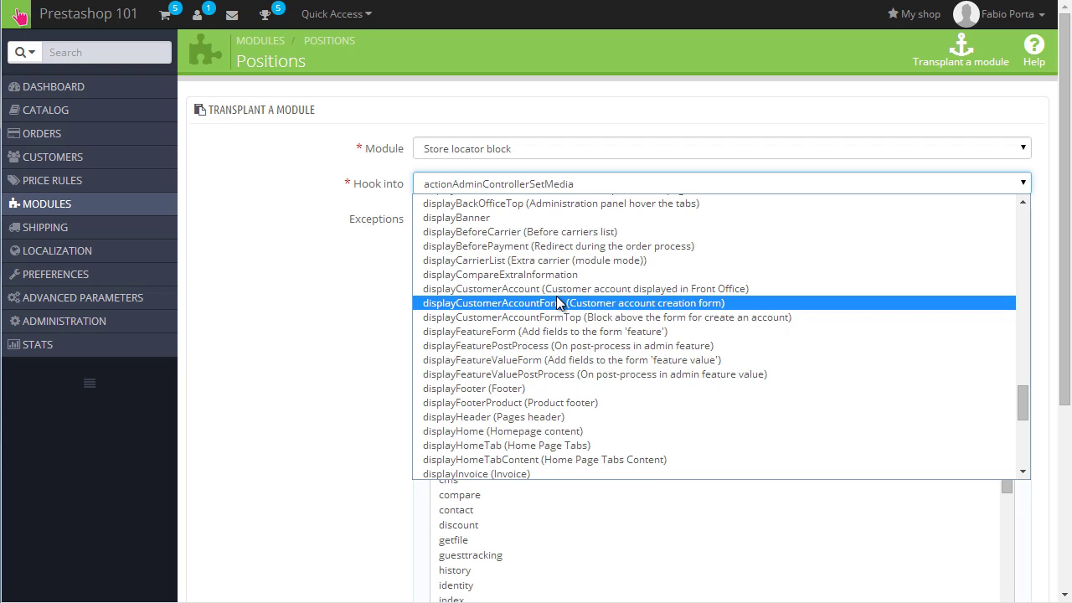
scroll(559, 304, "down", 5)
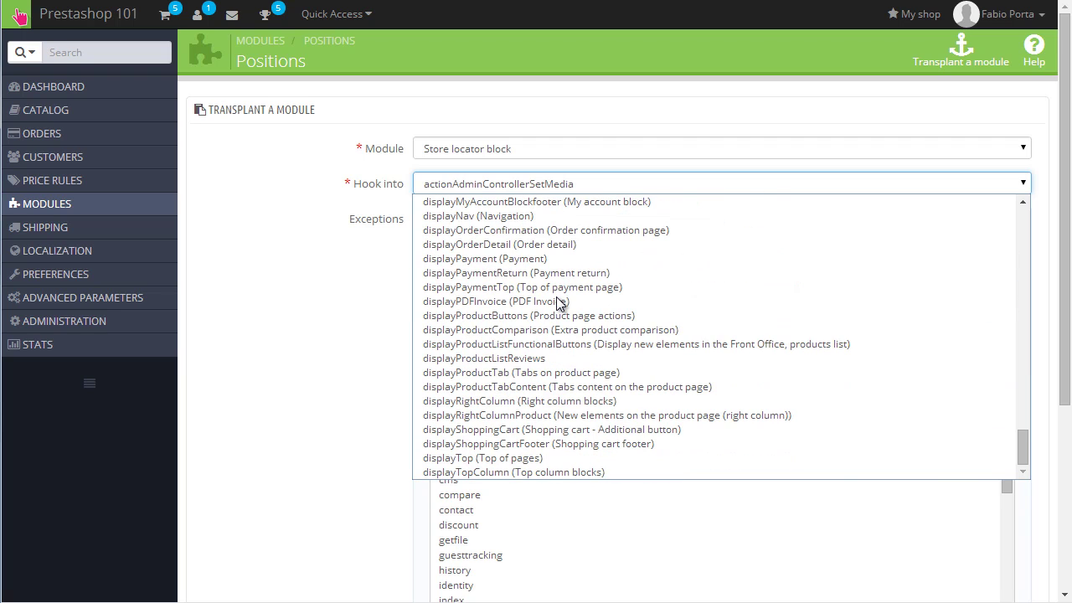
left_click(544, 402)
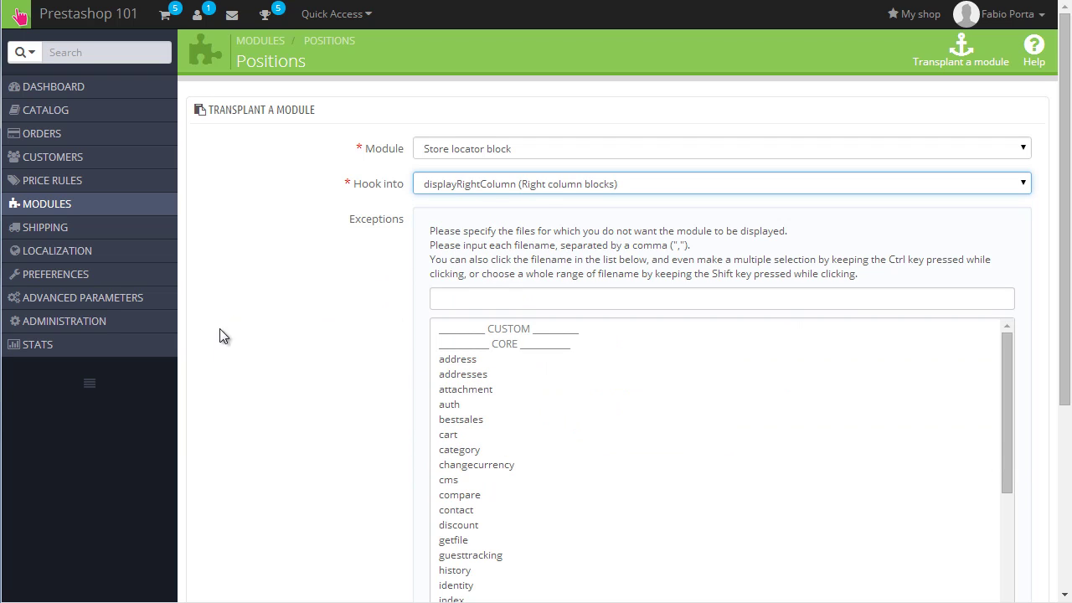
Save the Store locator block transplant
scroll(400, 306, "down", 6)
scroll(591, 453, "down", 10)
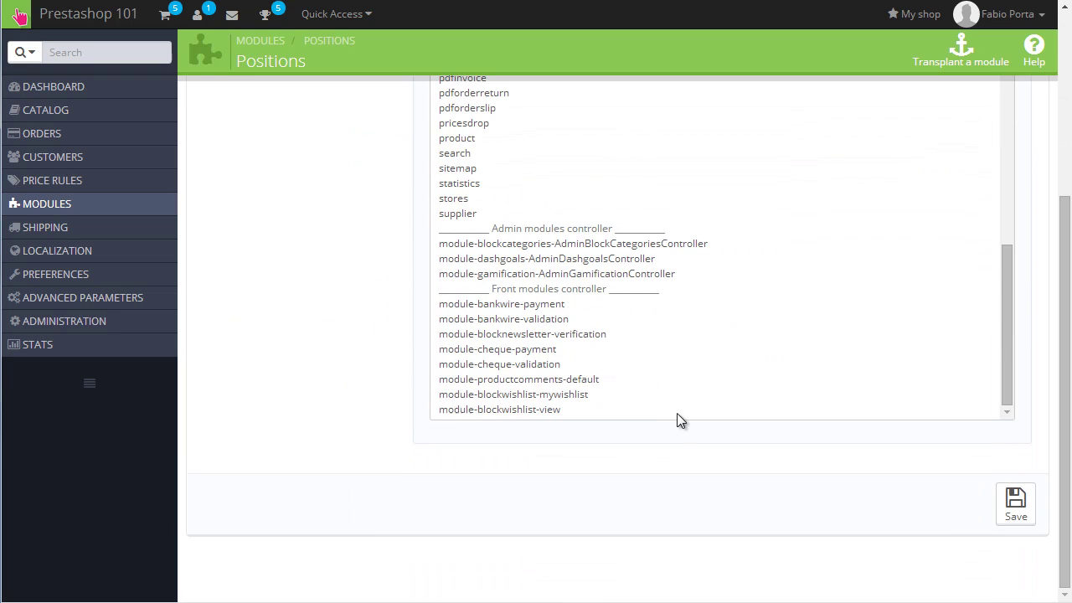
scroll(692, 351, "up", 10)
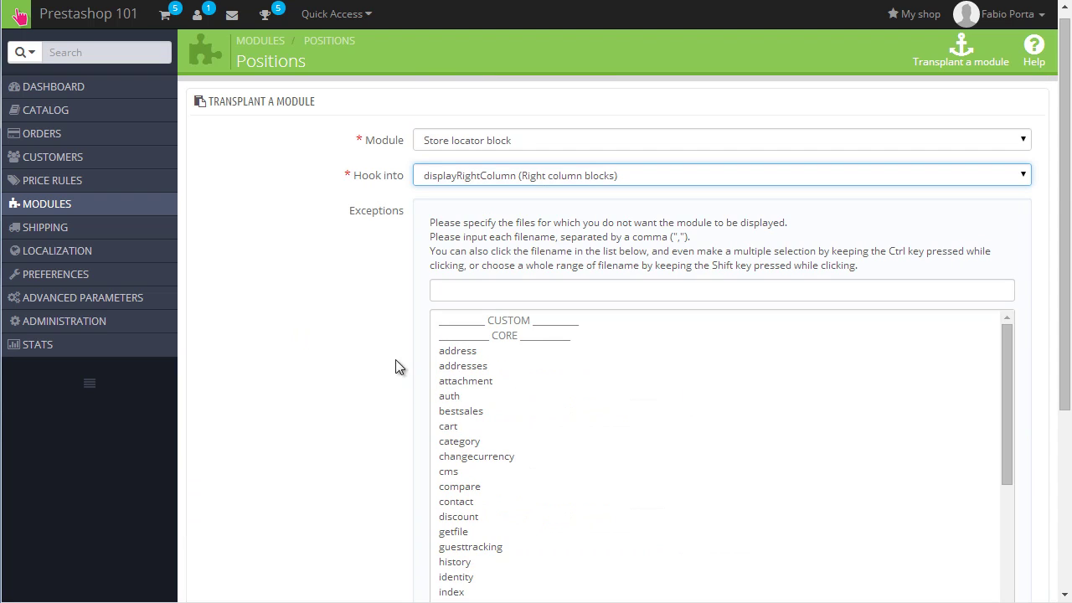
scroll(360, 317, "down", 3)
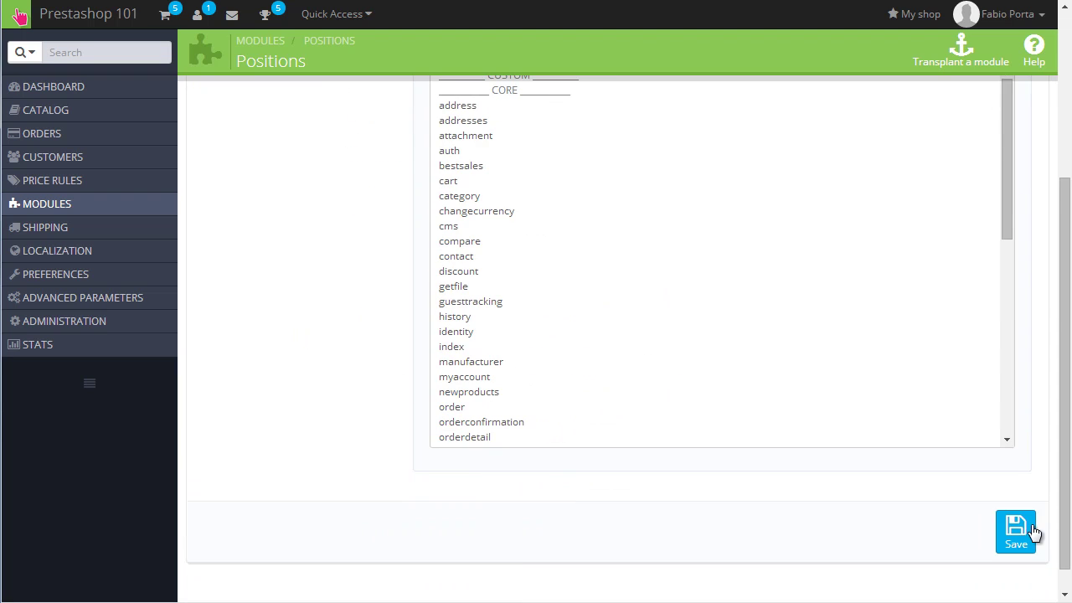
left_click(1026, 536)
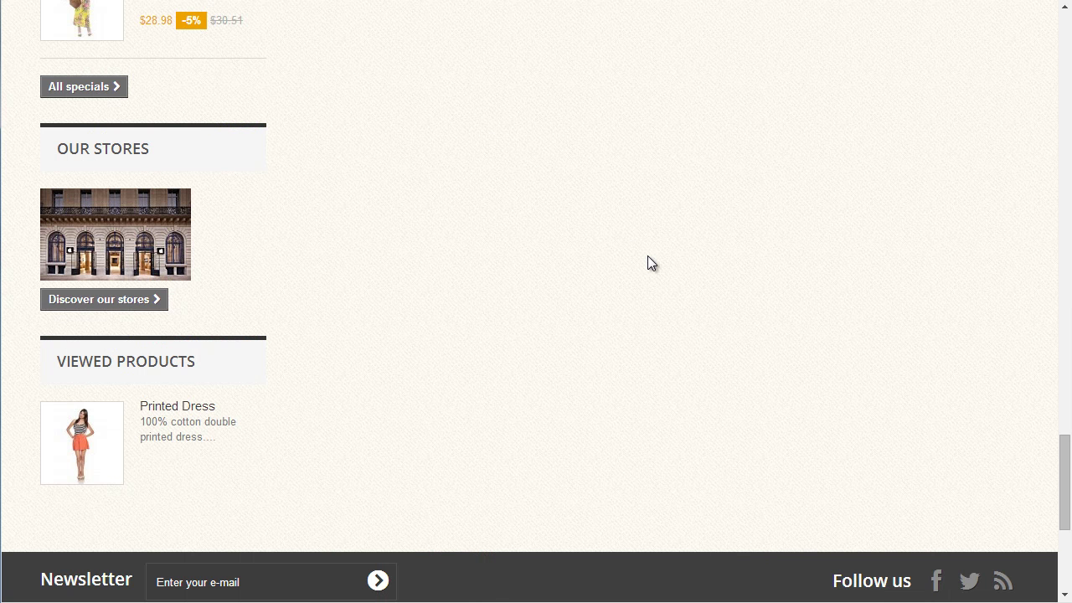
key("F5")
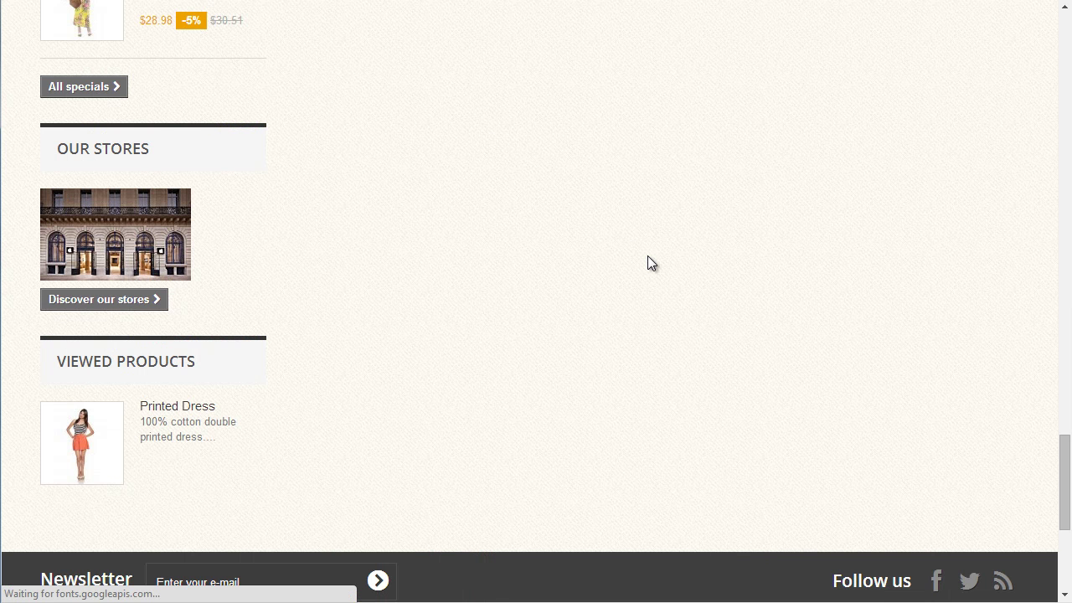
scroll(648, 256, "up", 10)
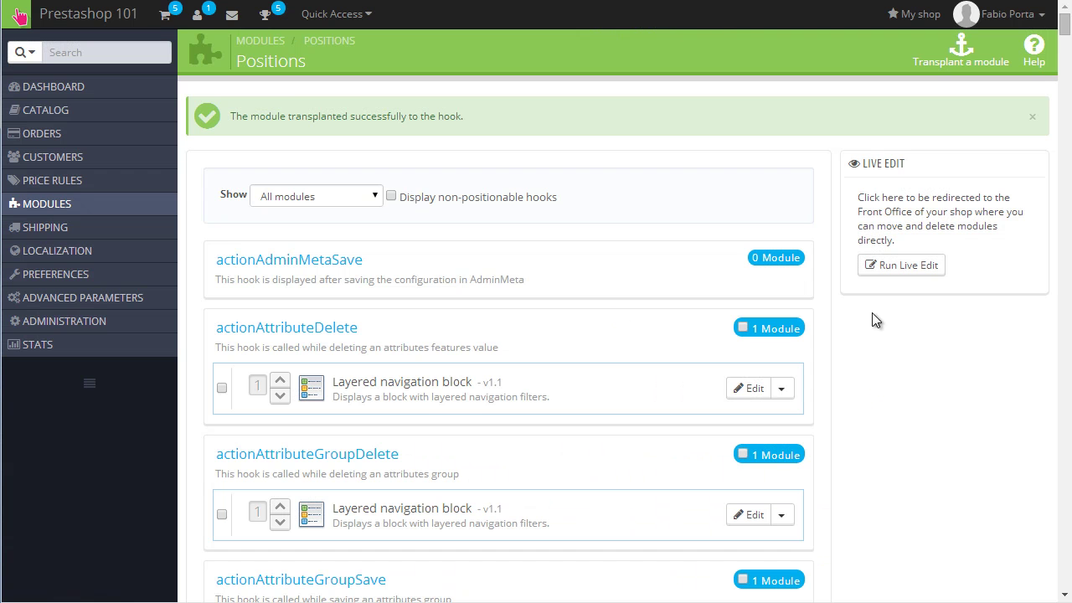
Launch Live Edit on the storefront and go to the Dresses category page
left_click(903, 266)
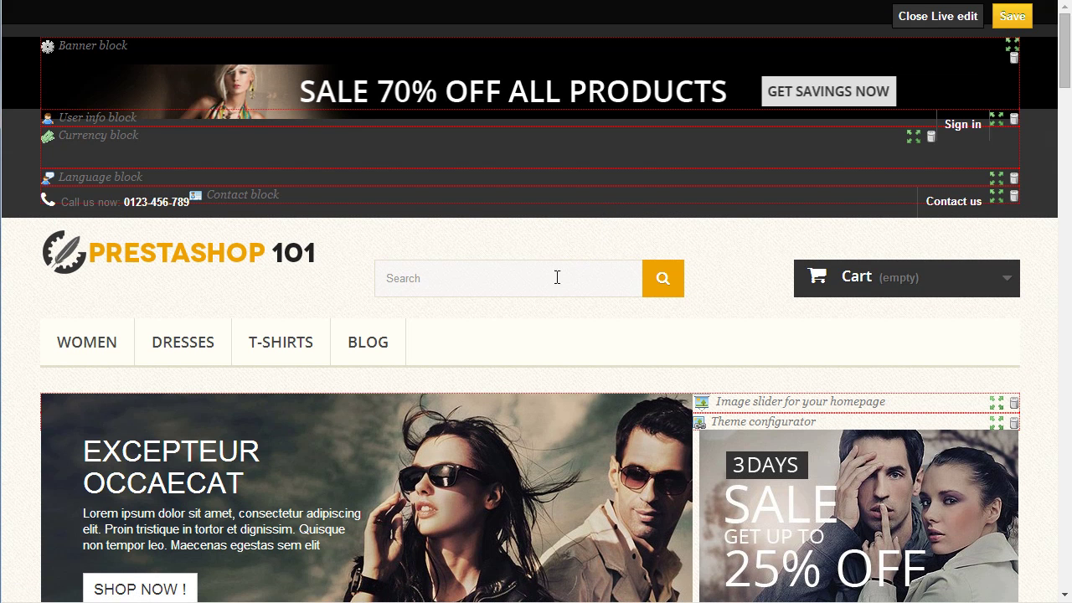
scroll(343, 290, "down", 10)
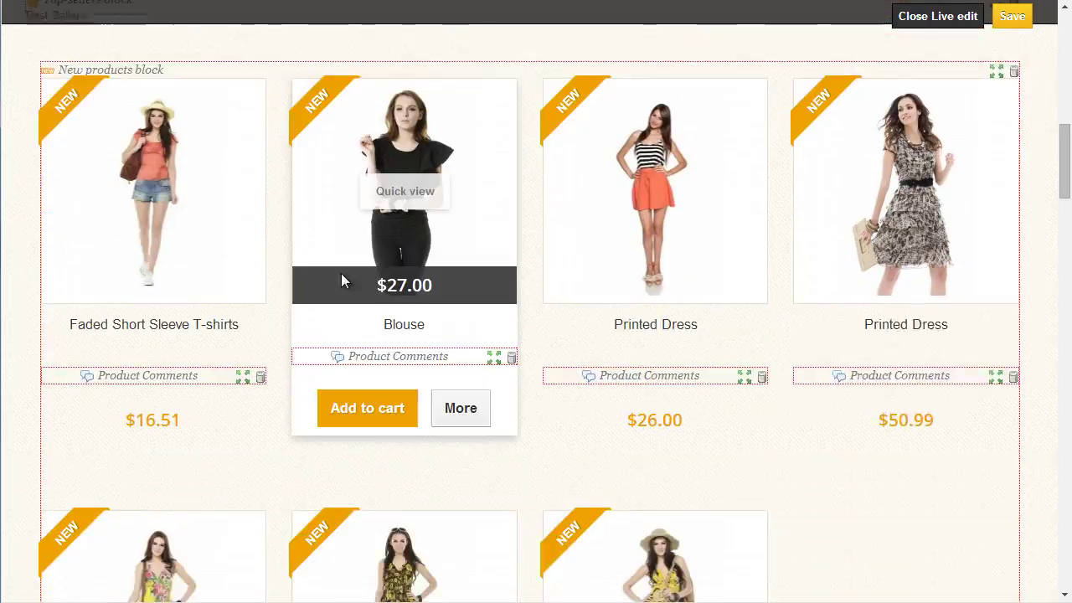
scroll(394, 318, "up", 8)
scroll(394, 318, "up", 3)
left_click(209, 343)
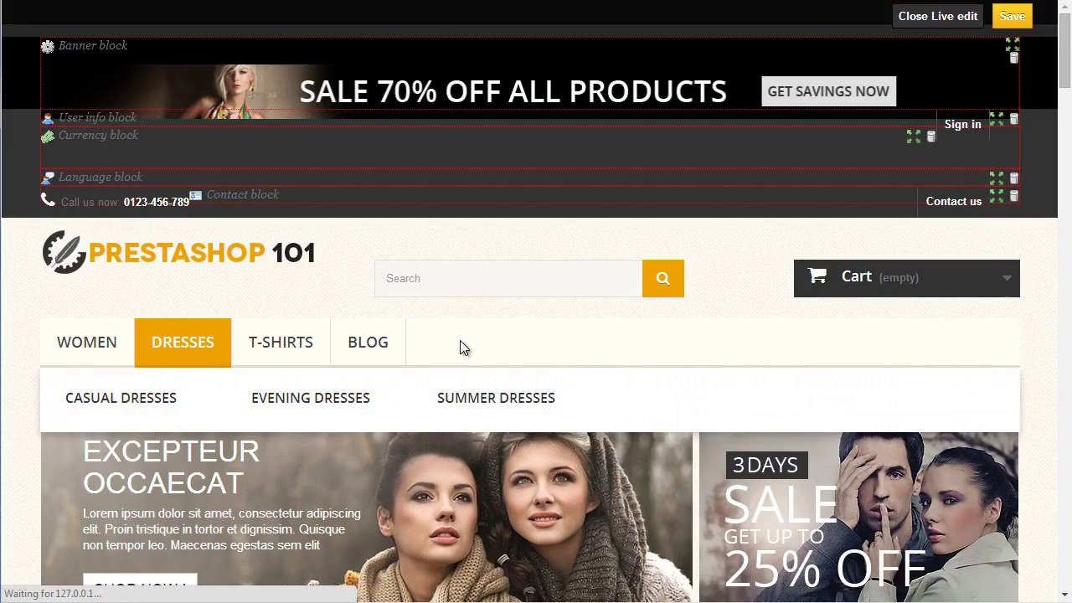
Move the New products block above the Information block and save the module positions
scroll(268, 266, "down", 5)
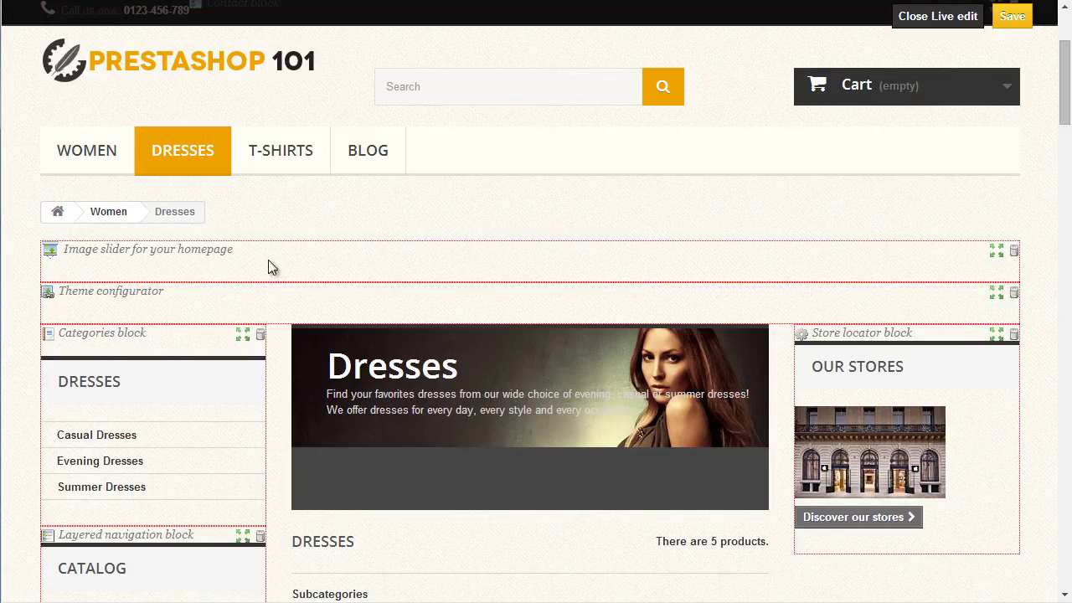
scroll(209, 172, "down", 10)
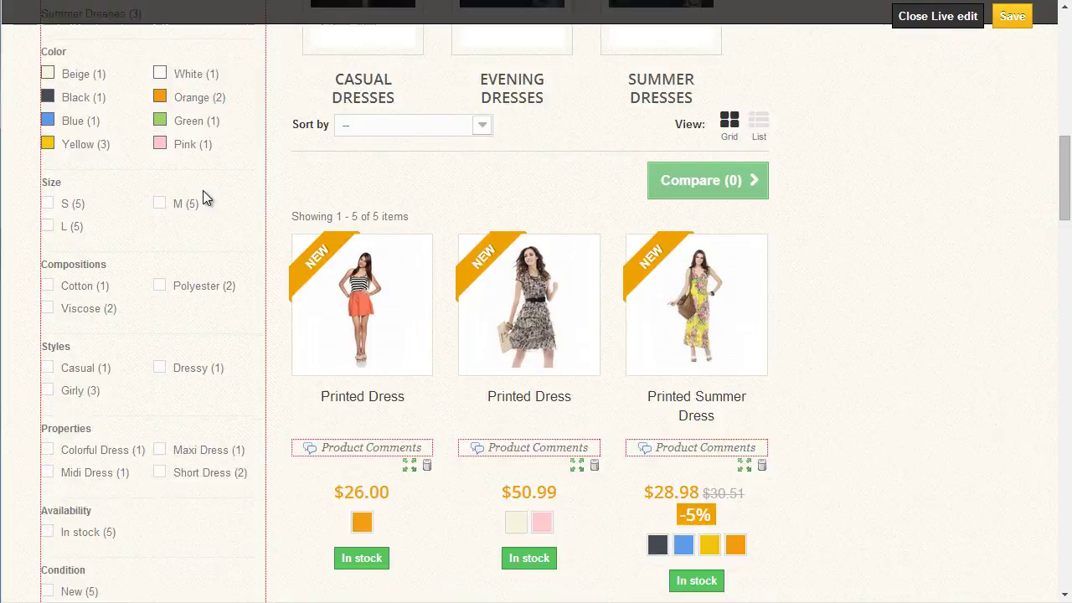
scroll(206, 198, "down", 3)
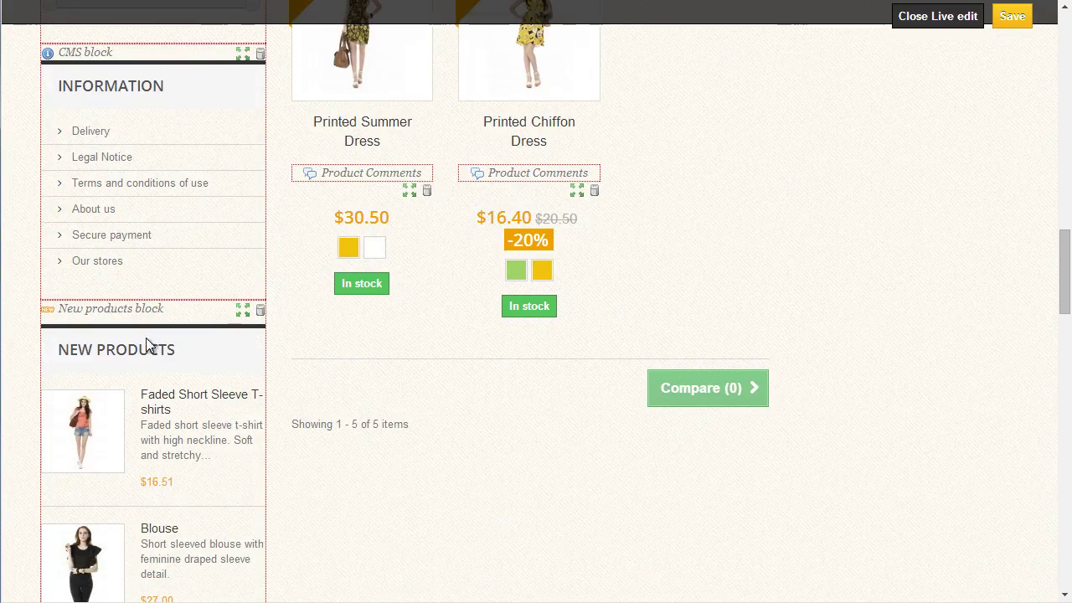
left_click_drag(242, 311, 244, 74)
scroll(222, 174, "down", 6)
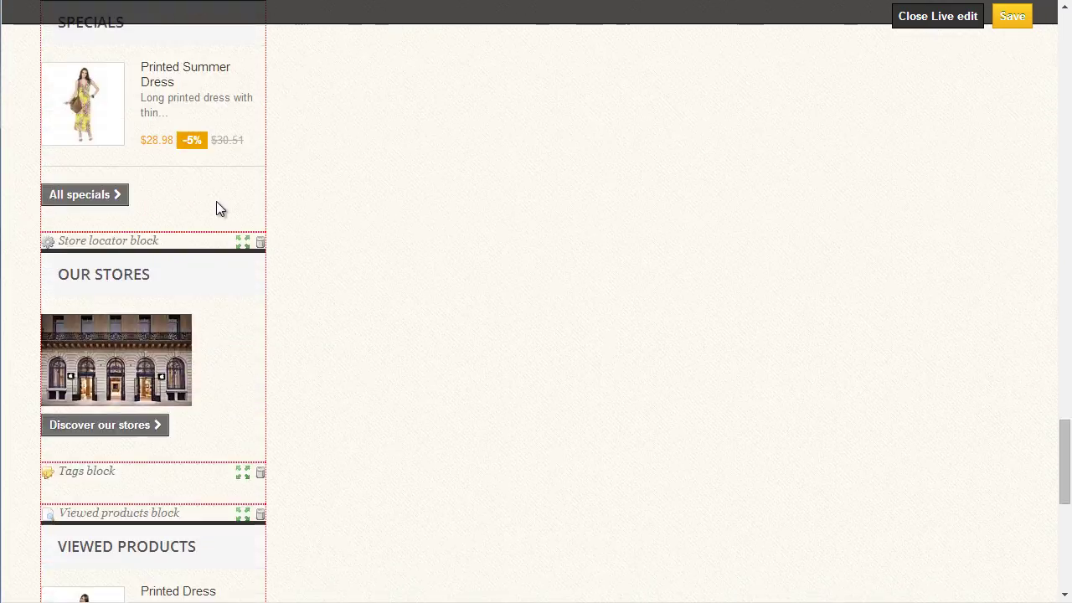
scroll(214, 226, "up", 6)
scroll(315, 325, "up", 10)
scroll(668, 203, "down", 1)
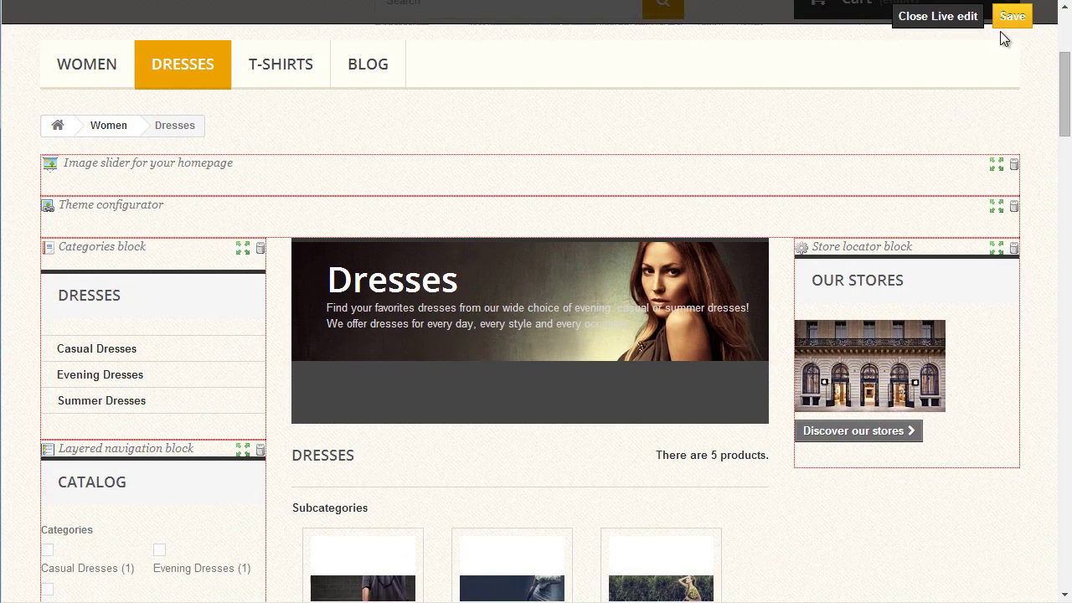
left_click(1012, 20)
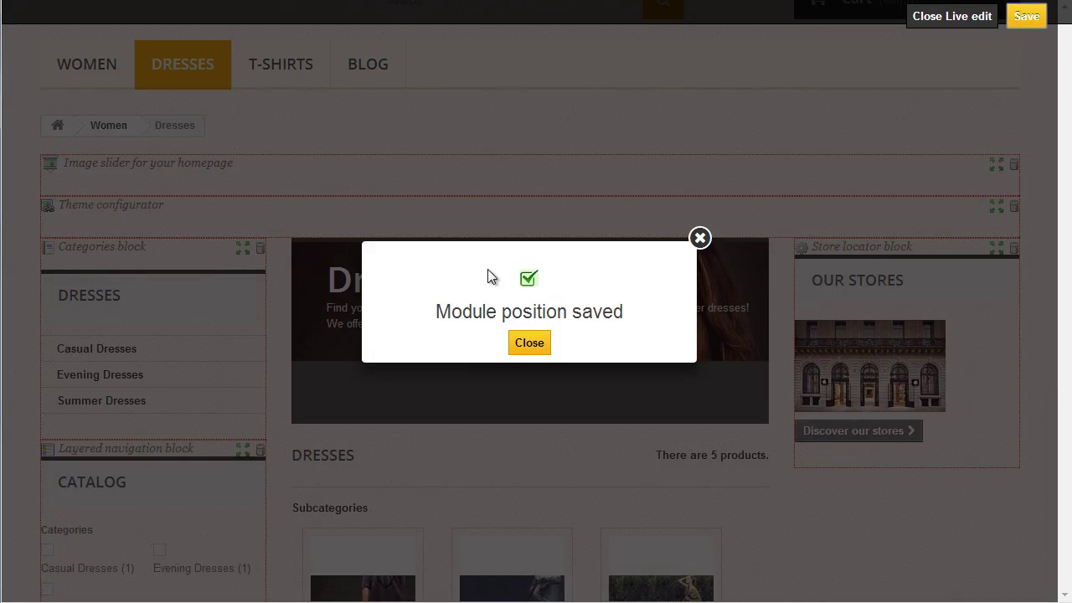
Dismiss the 'Module position saved' confirmation on the Dresses live edit page
left_click(539, 342)
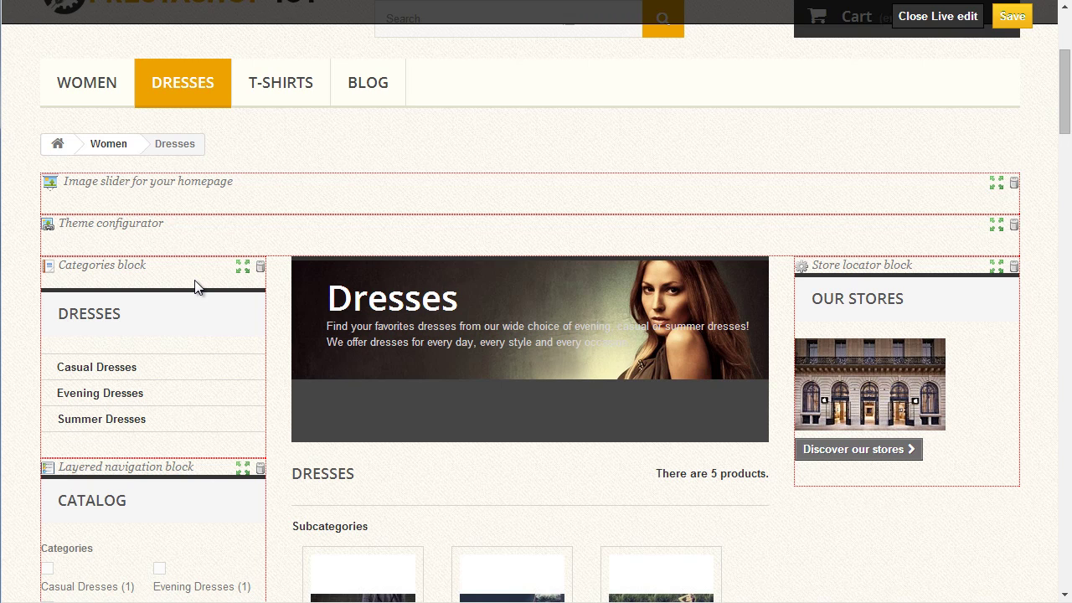
scroll(227, 232, "down", 1)
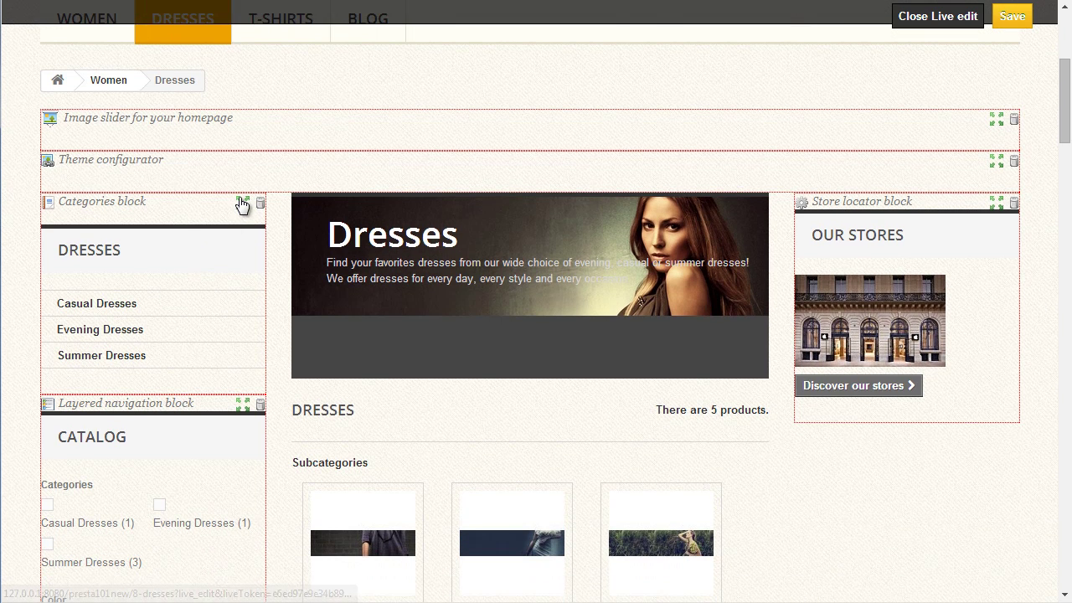
scroll(226, 204, "down", 2)
scroll(225, 204, "up", 3)
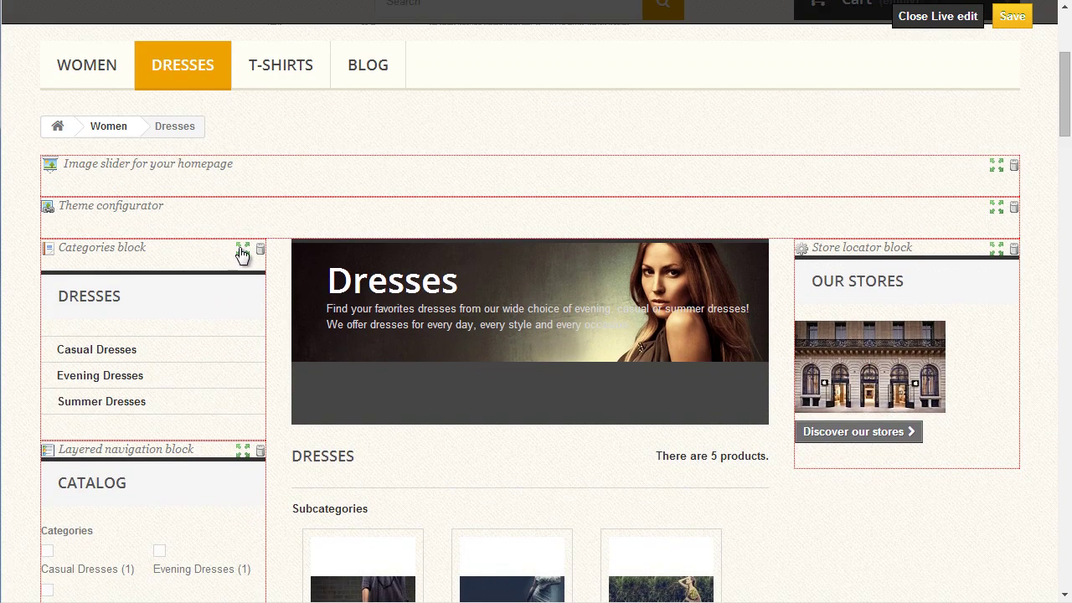
Drag the Categories and Layered navigation blocks up, leaving Categories atop the left column
left_click_drag(243, 246, 456, 179)
scroll(190, 258, "down", 3)
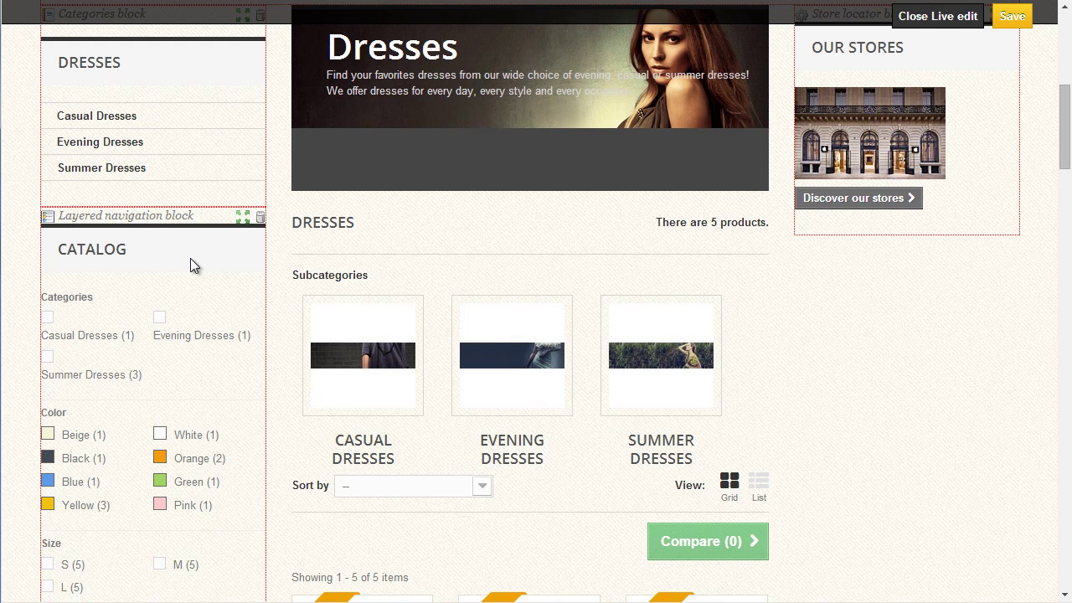
scroll(190, 258, "up", 2)
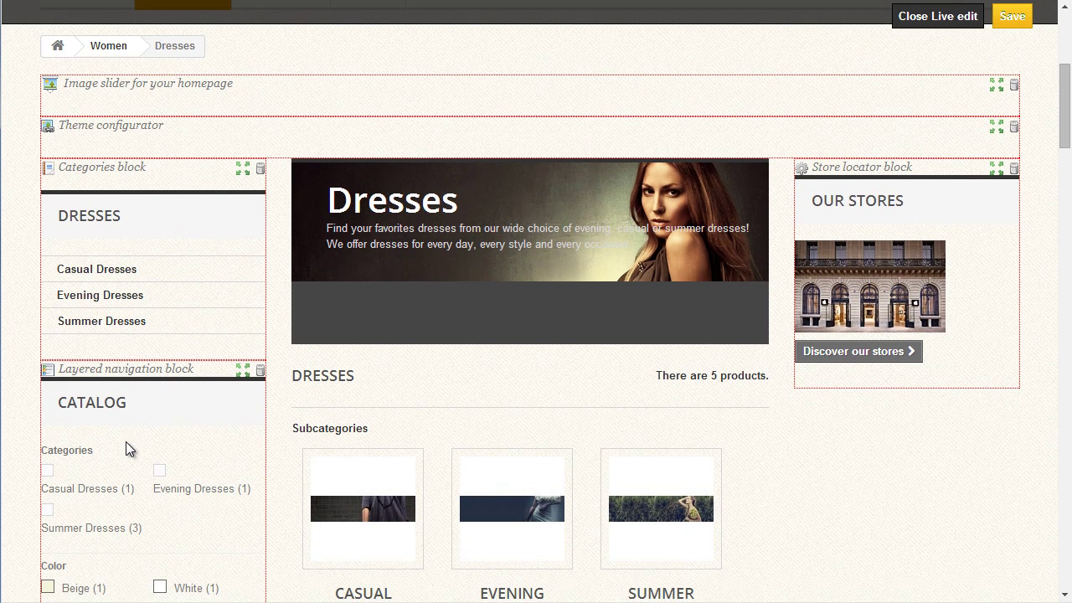
scroll(139, 481, "up", 1)
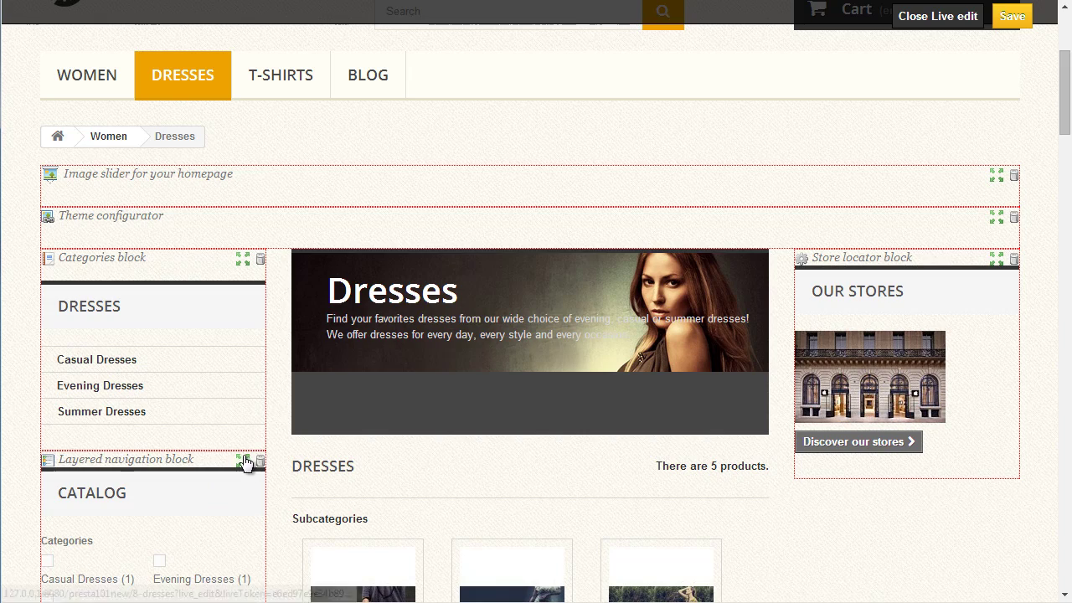
left_click_drag(245, 463, 475, 271)
scroll(474, 277, "up", 3)
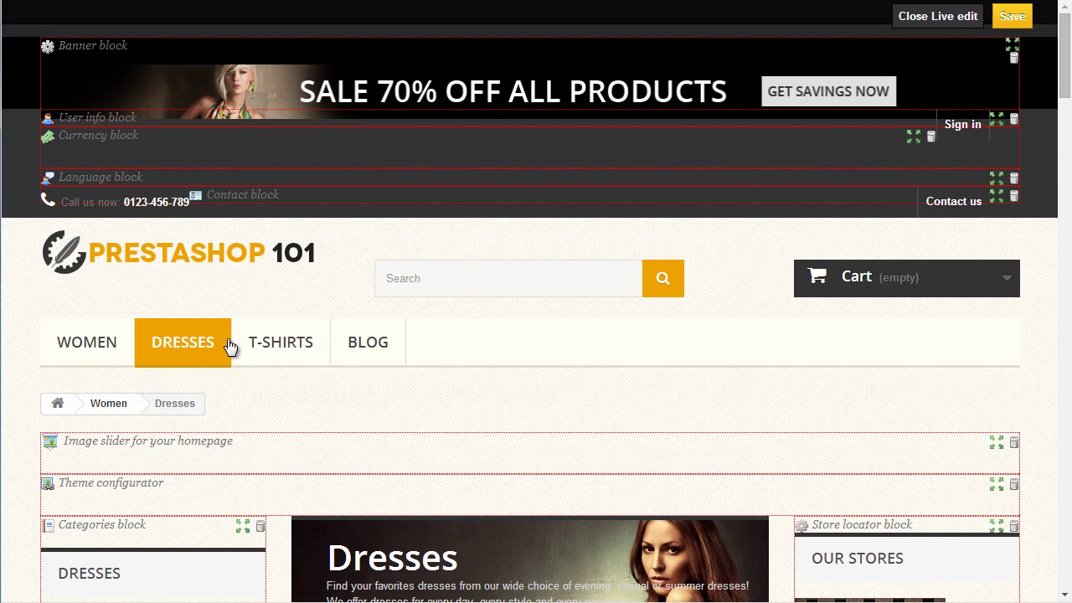